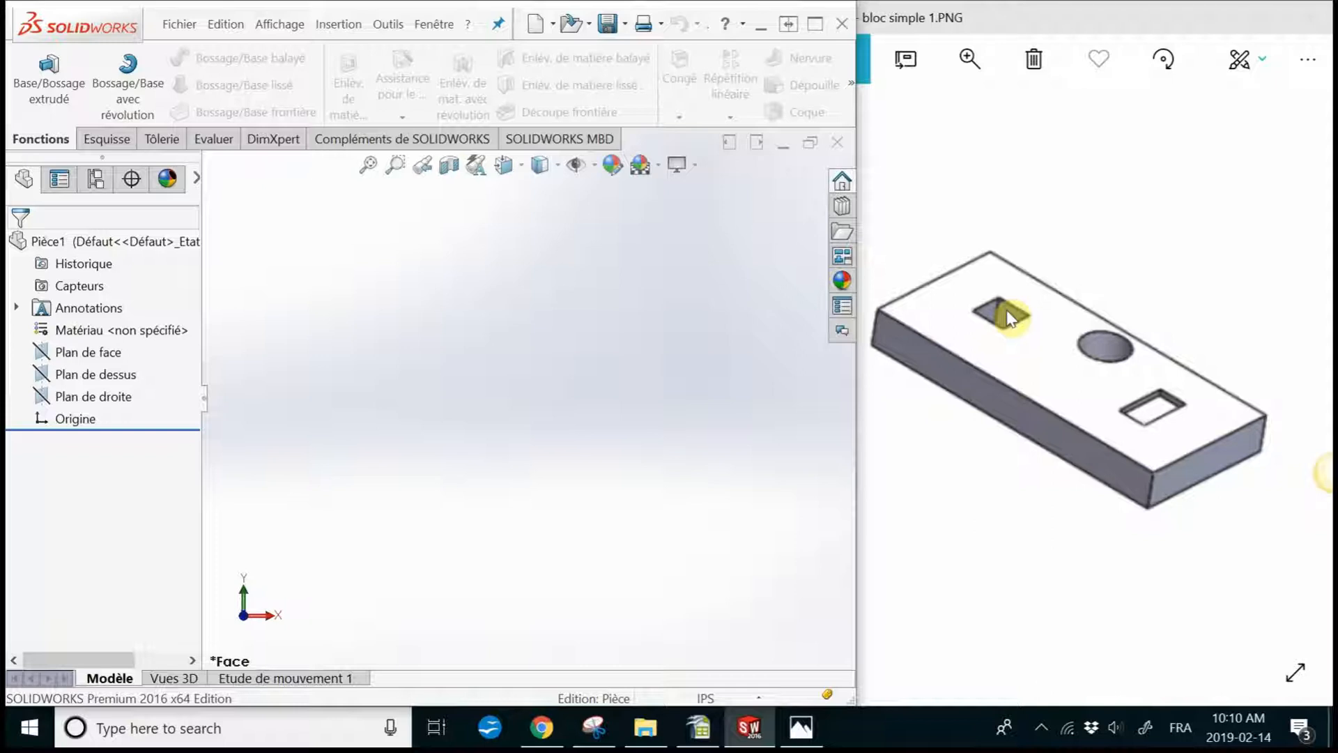
left_click(890, 351)
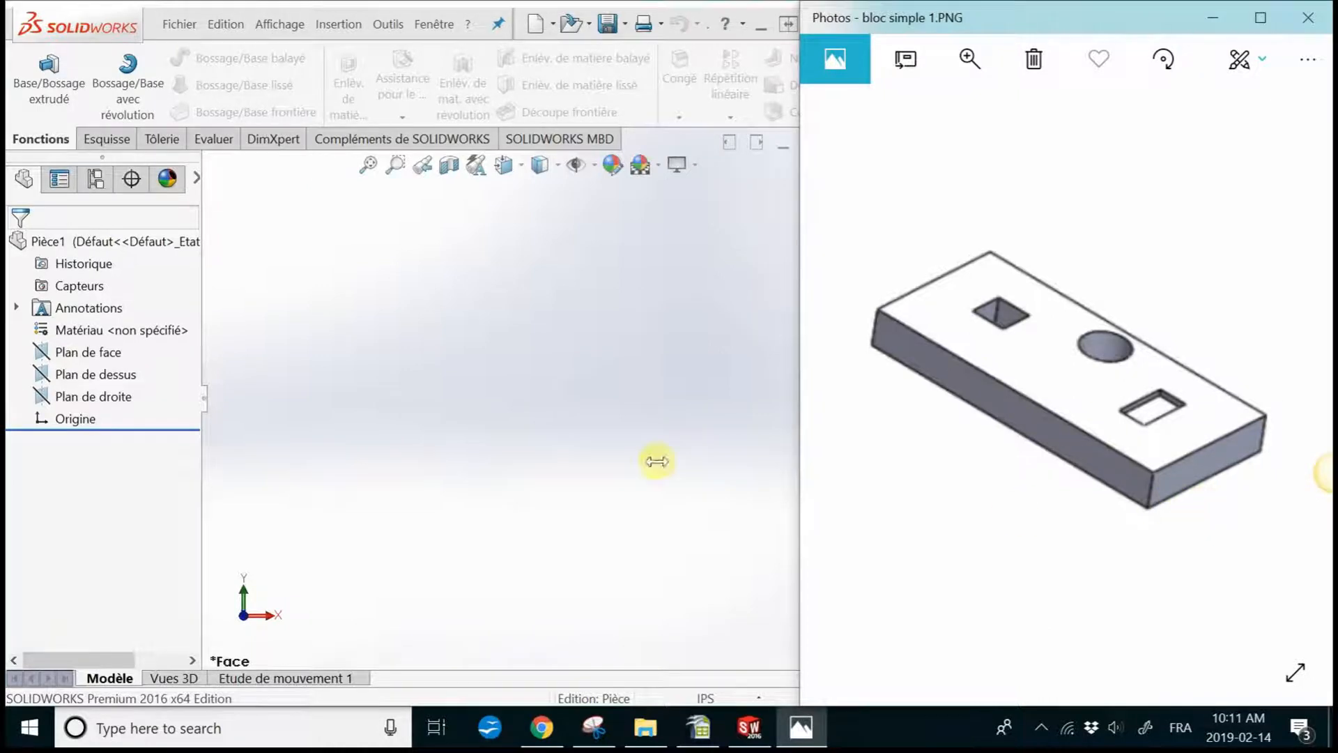
left_click(519, 376)
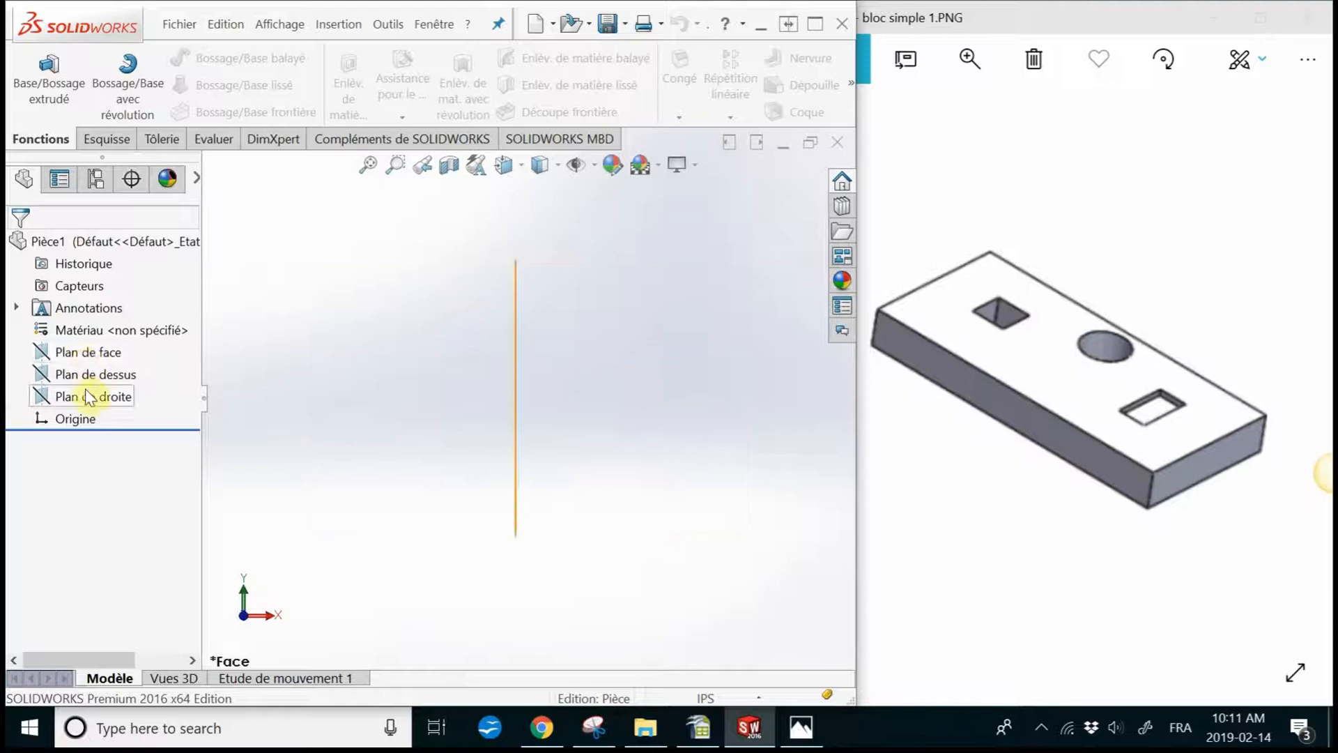
middle_click_drag(536, 361, 502, 395)
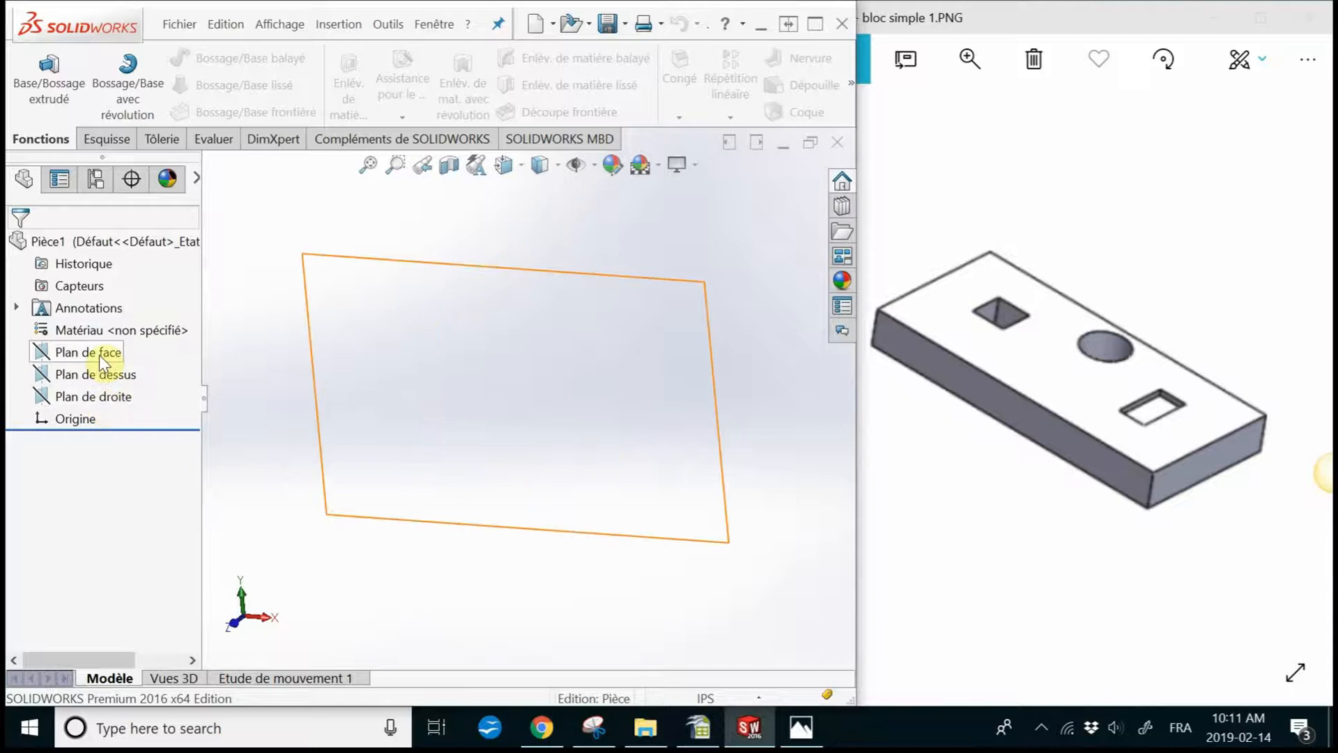
left_click(109, 374)
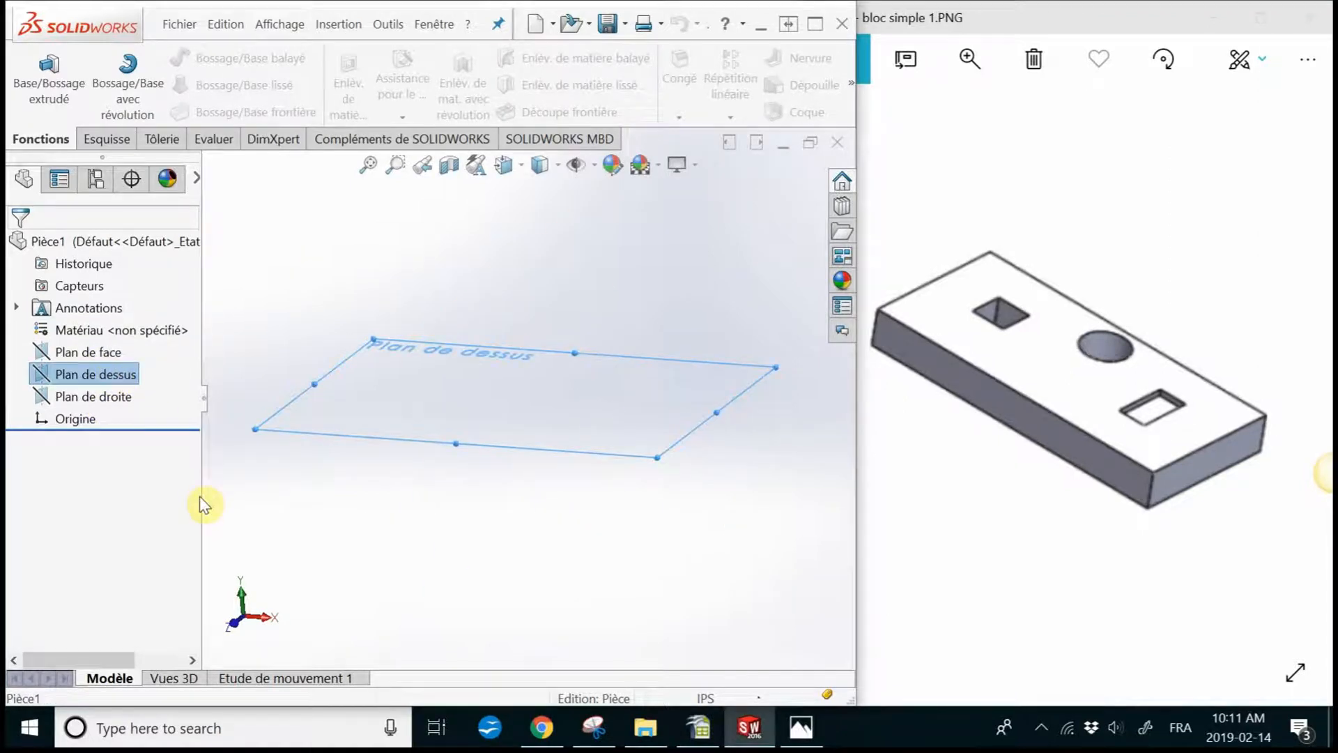
right_click(106, 372)
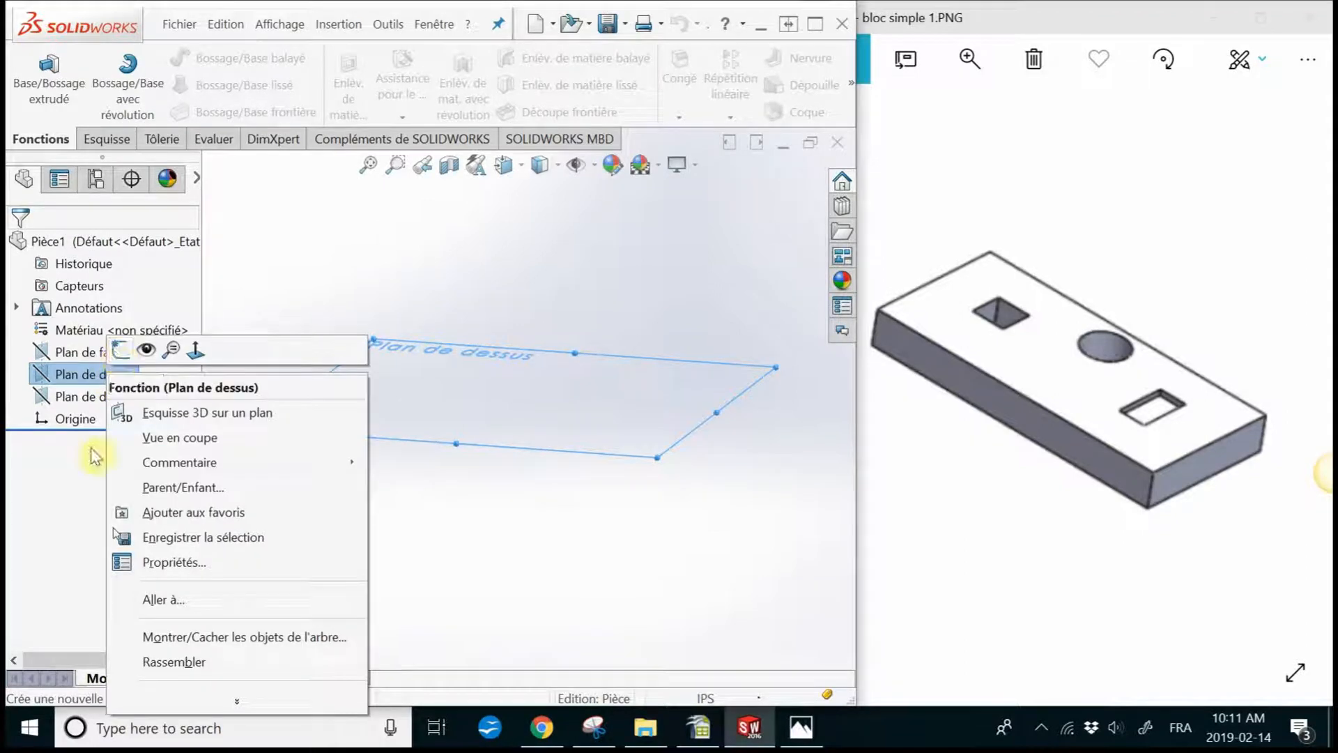
left_click(52, 483)
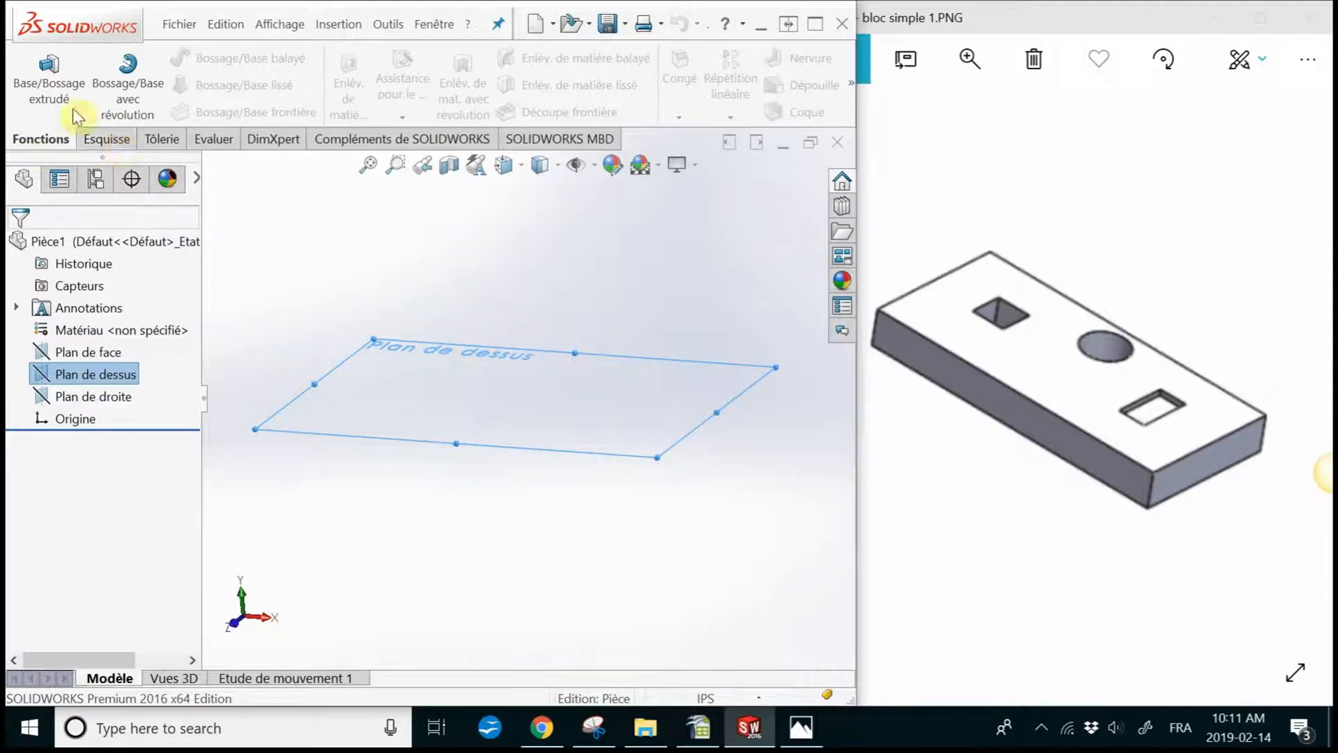
Start a new sketch on the top plane (Plan de dessus)
left_click(102, 140)
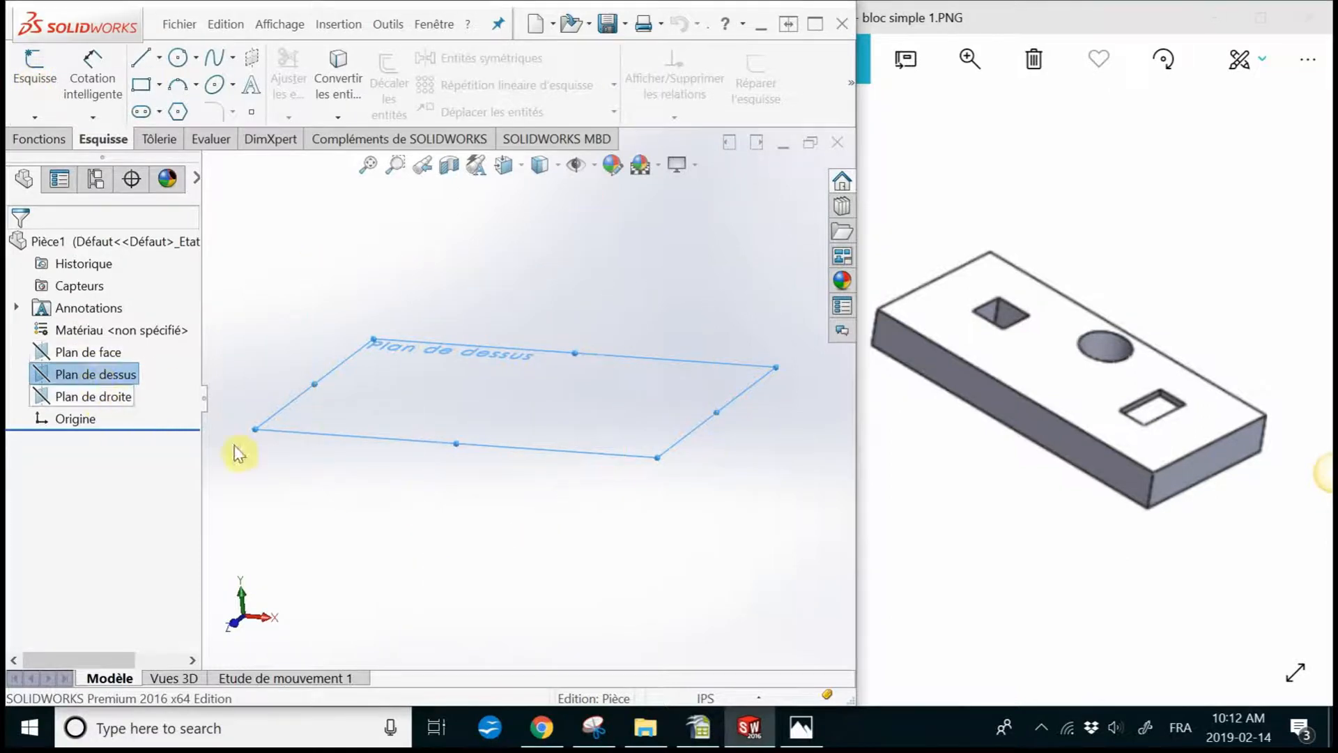
left_click(377, 548)
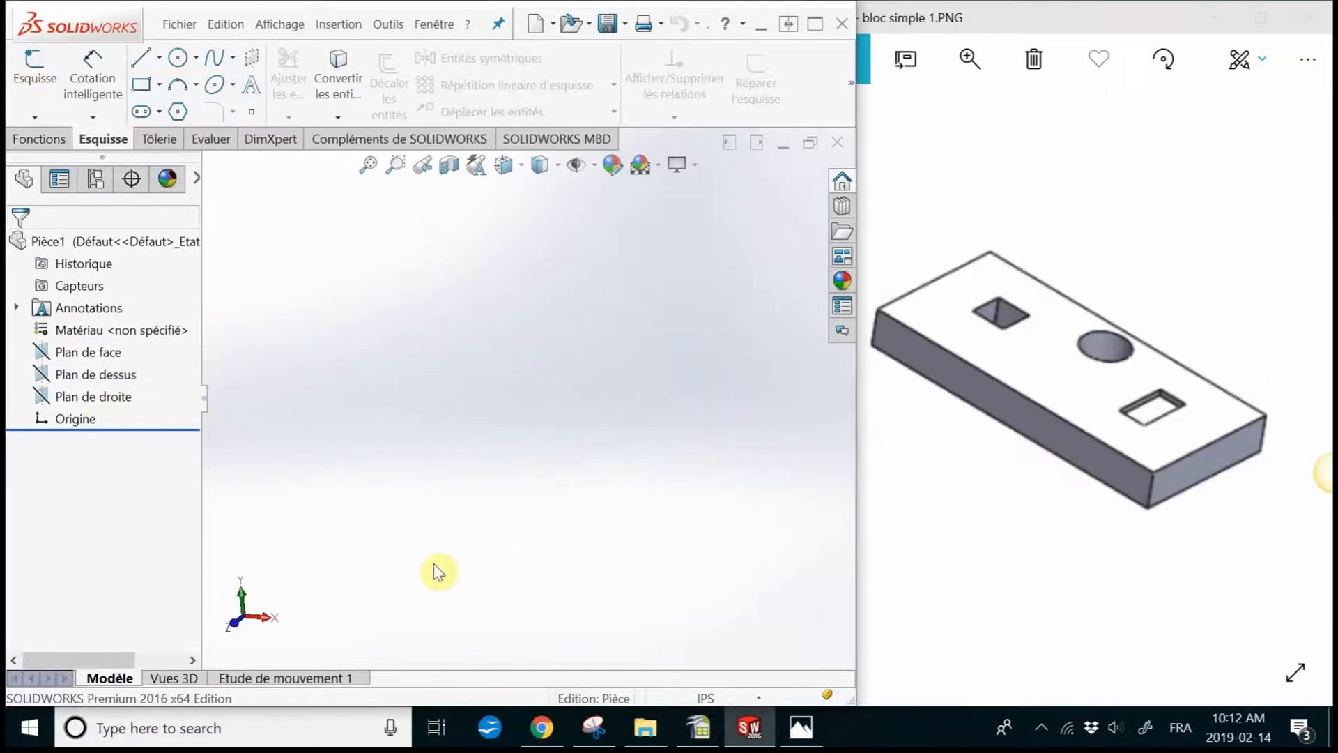
left_click(32, 70)
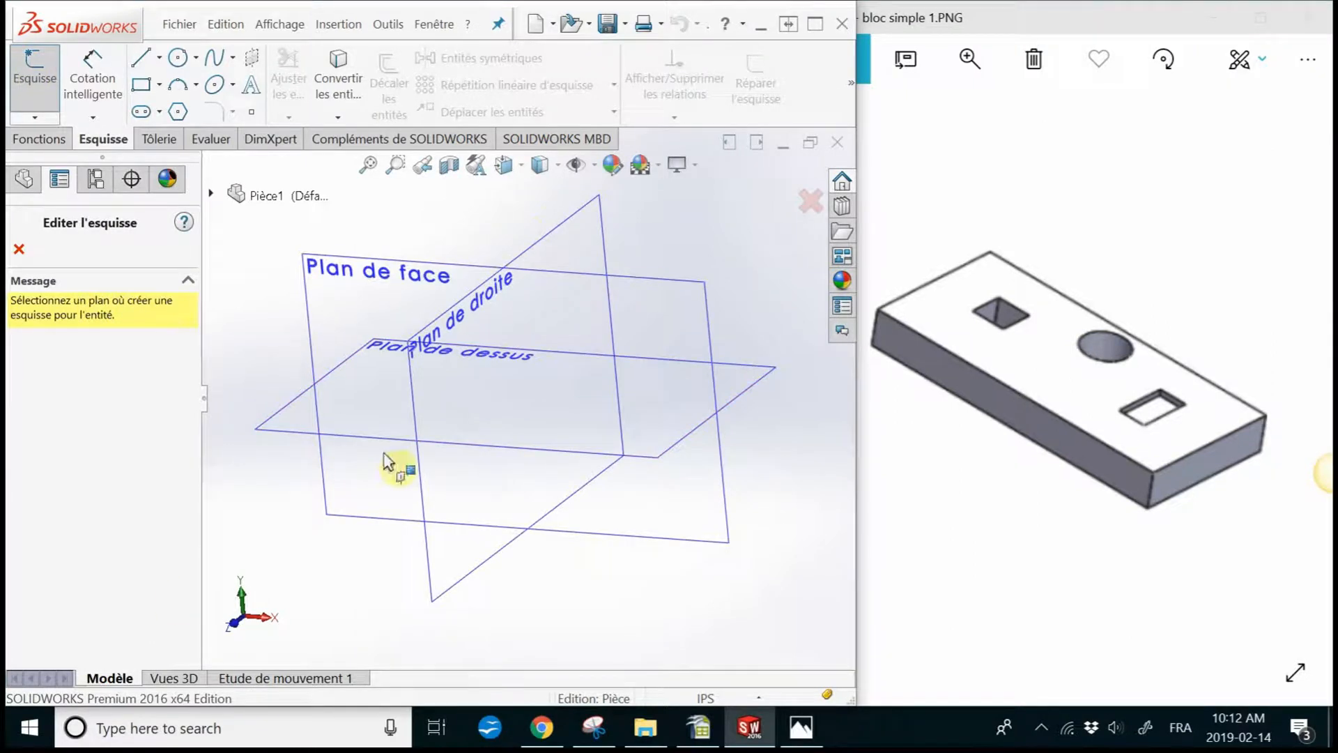
left_click(210, 195)
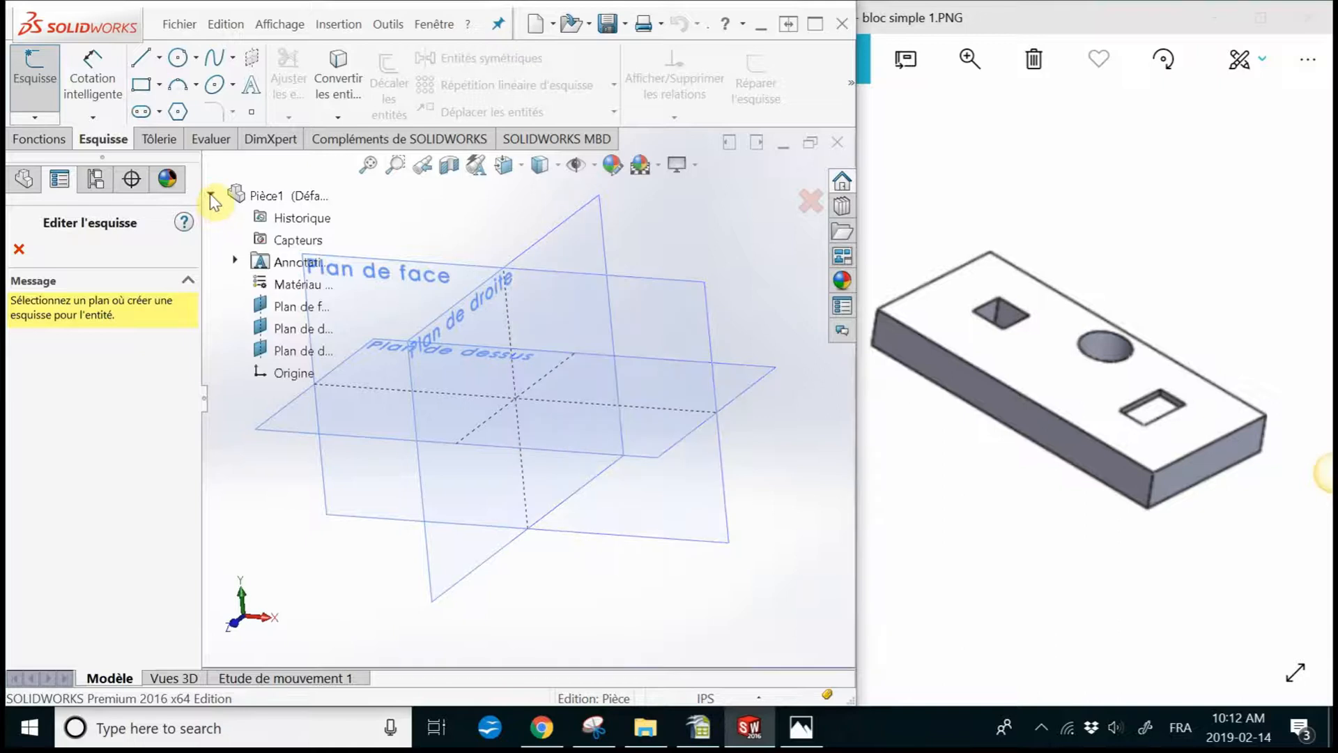
left_click(289, 327)
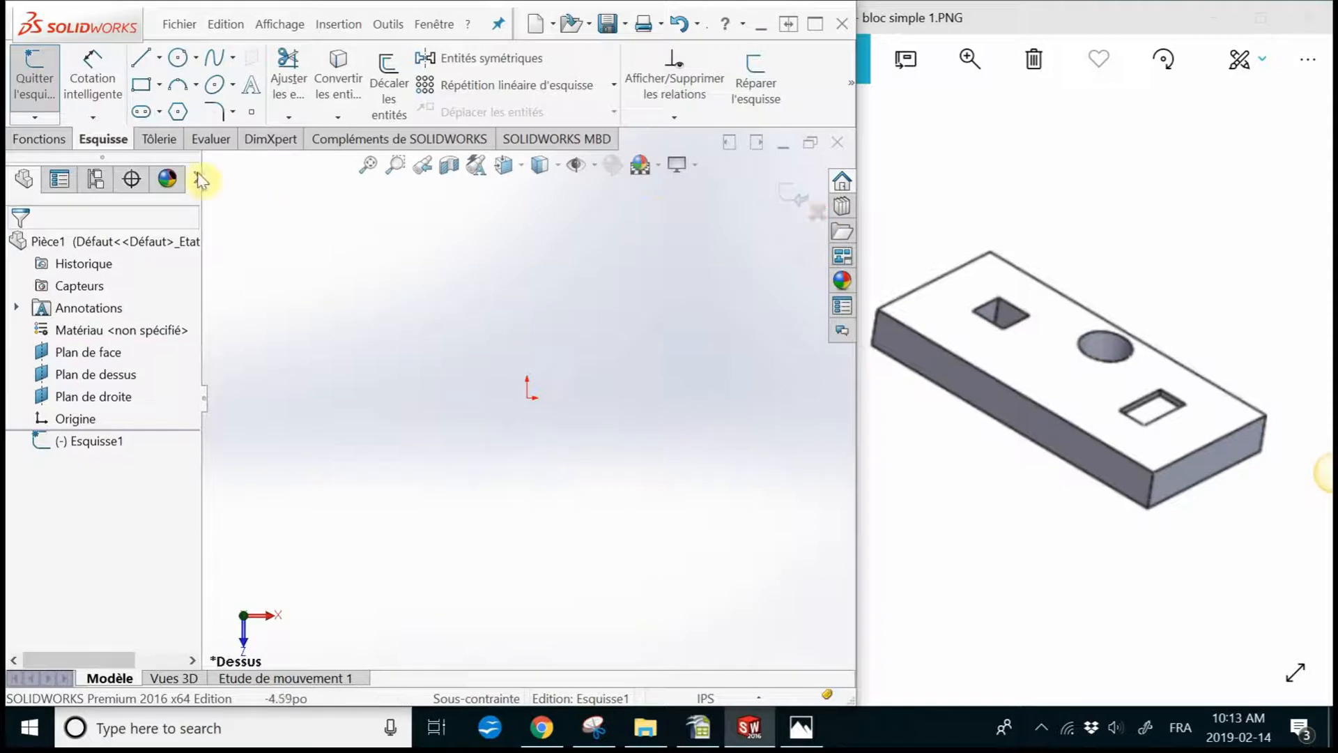
Sketch a corner rectangle about 3.27 po by 6.14 po enclosing the origin
middle_click_drag(373, 365, 358, 308)
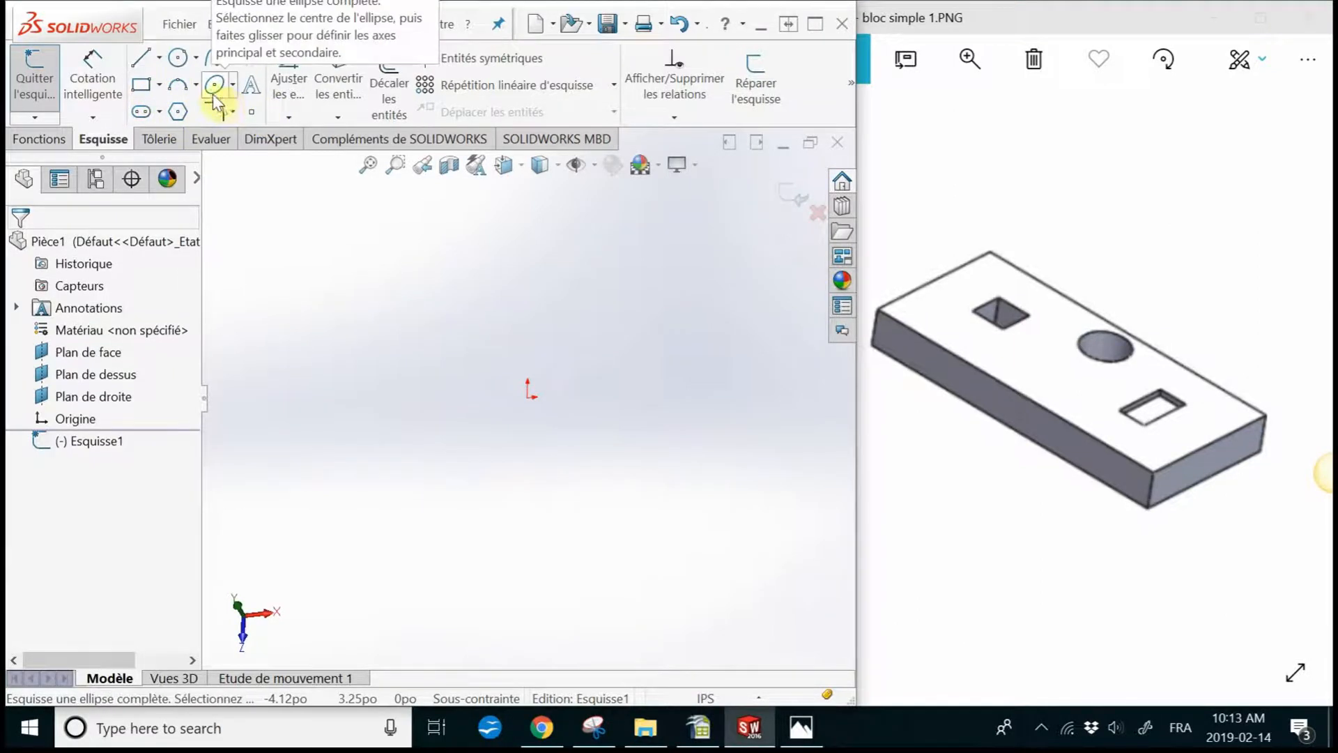
left_click(159, 85)
mouse_move(176, 94)
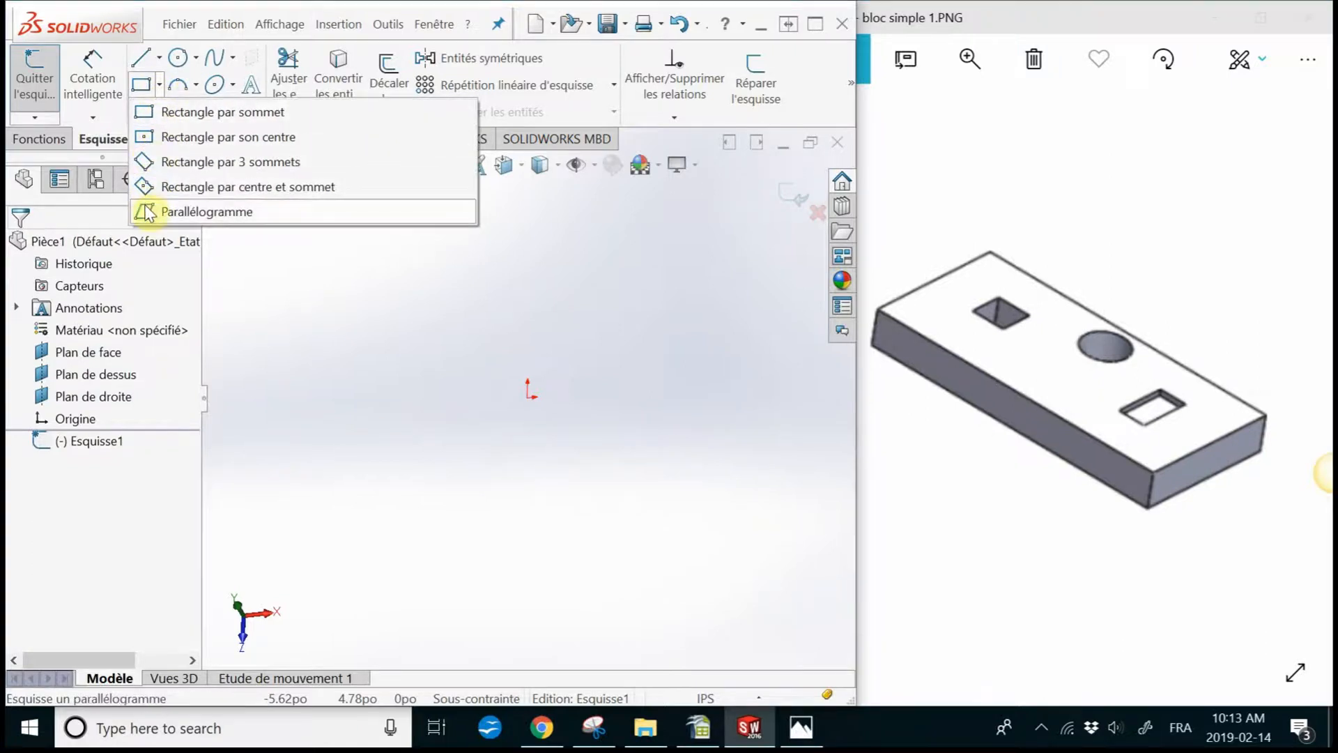
left_click(188, 113)
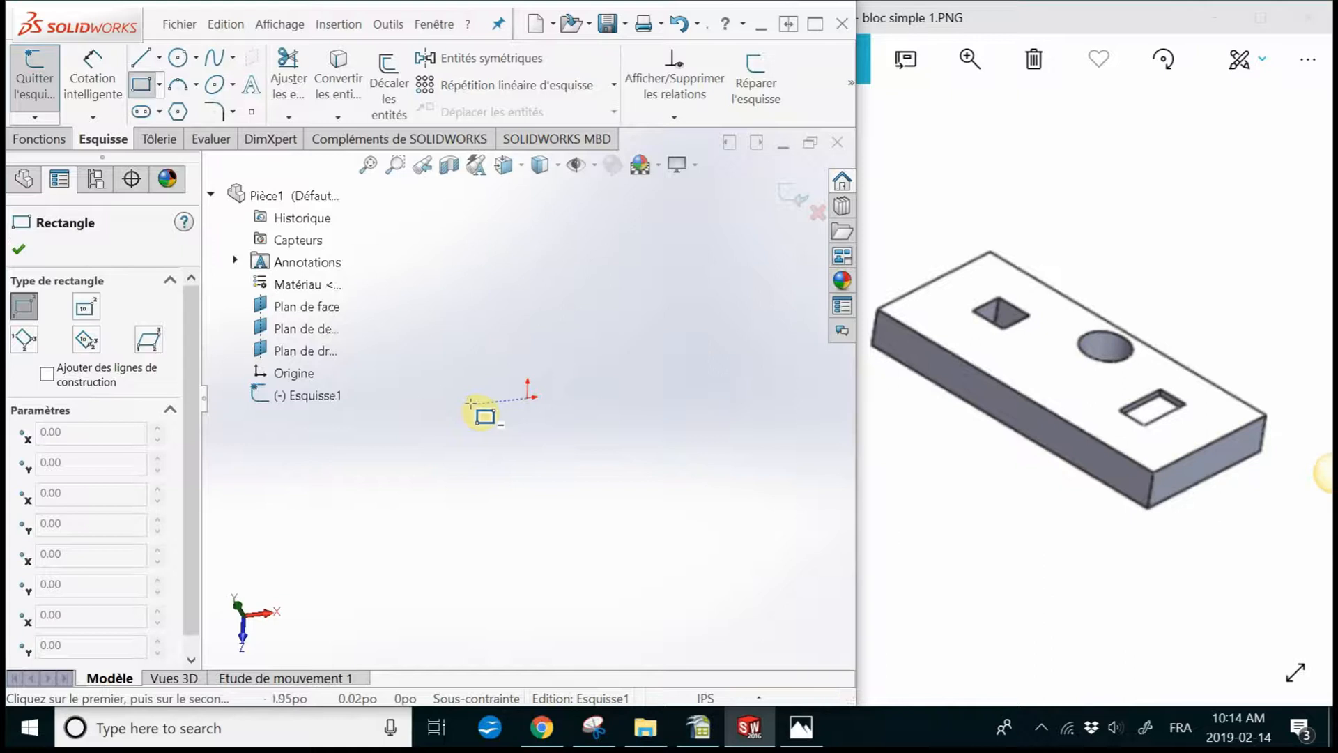
left_click(469, 325)
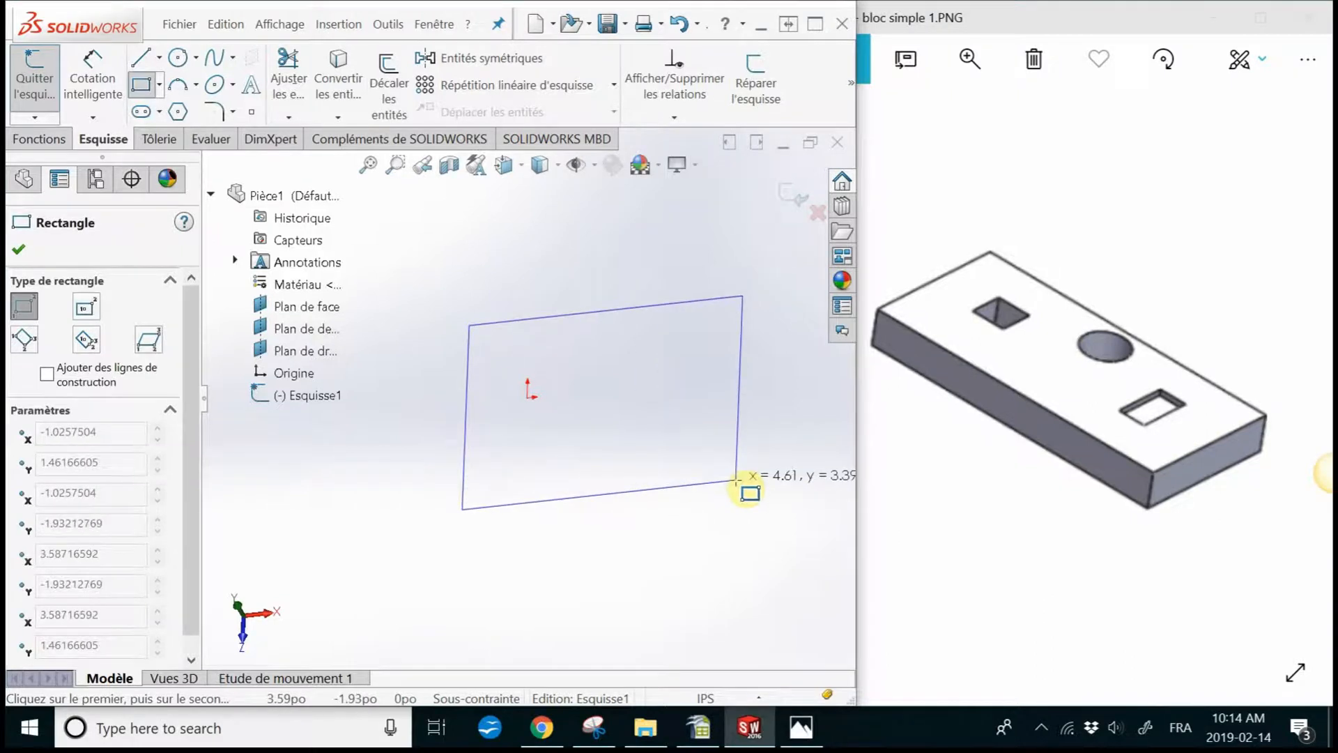
left_click(736, 481)
mouse_move(737, 481)
middle_mouse_down()
mouse_move(663, 329)
mouse_move(758, 425)
mouse_move(762, 367)
mouse_move(720, 419)
mouse_move(767, 424)
middle_mouse_up()
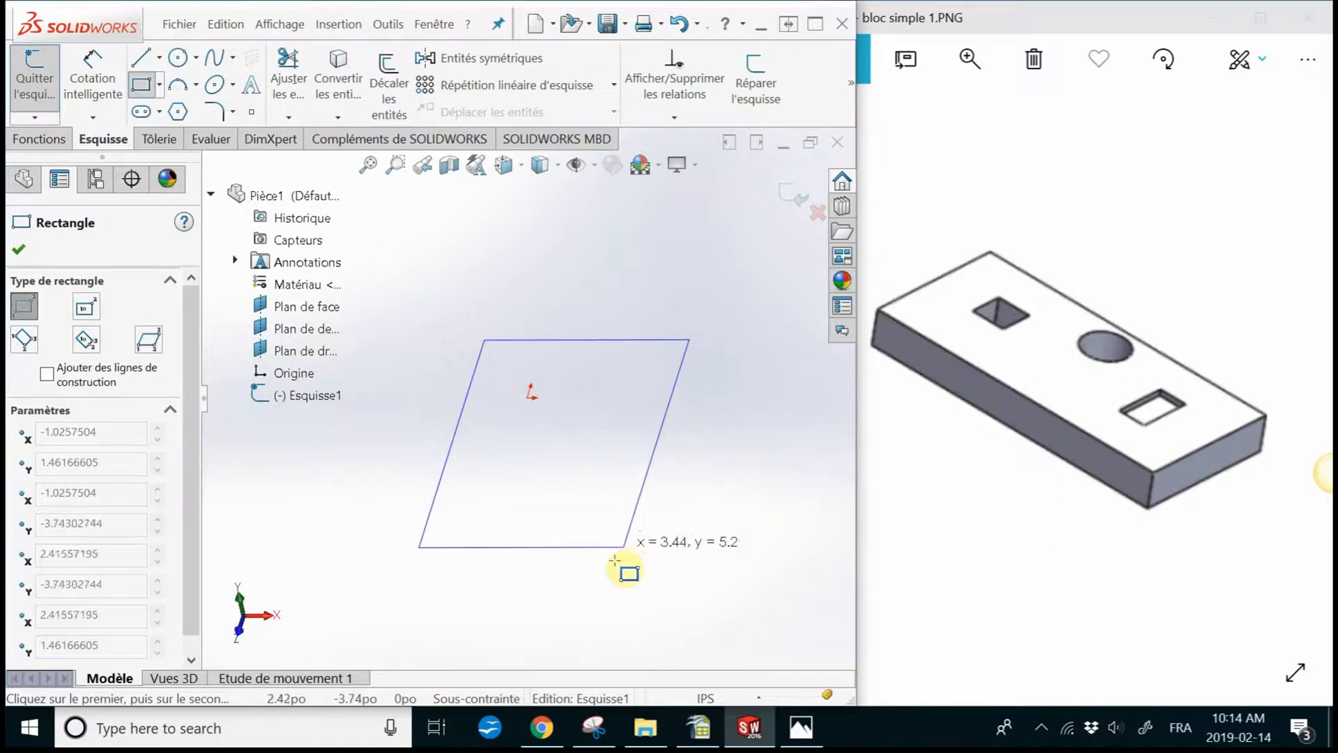
mouse_move(743, 545)
middle_mouse_down()
mouse_move(781, 531)
mouse_move(690, 488)
mouse_move(705, 516)
mouse_move(806, 561)
mouse_move(799, 529)
mouse_move(746, 520)
mouse_move(781, 495)
middle_mouse_up()
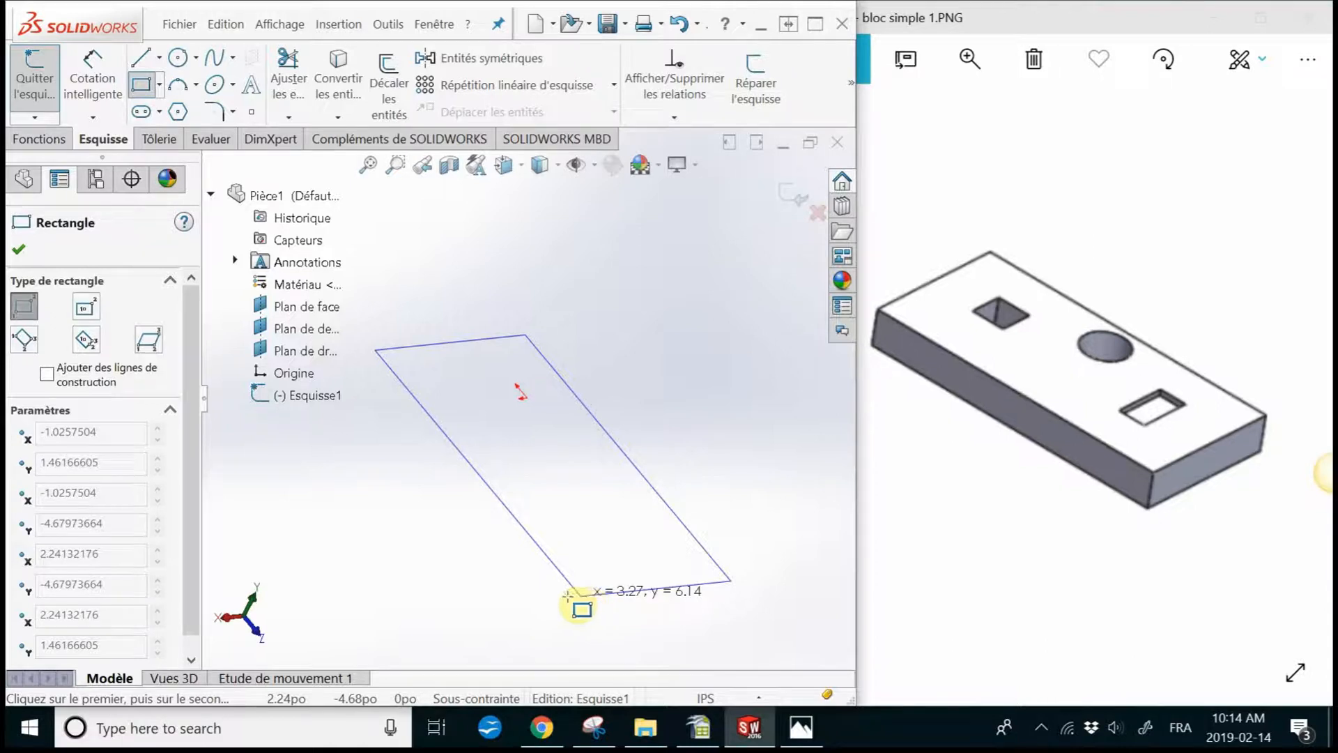
left_click(581, 594)
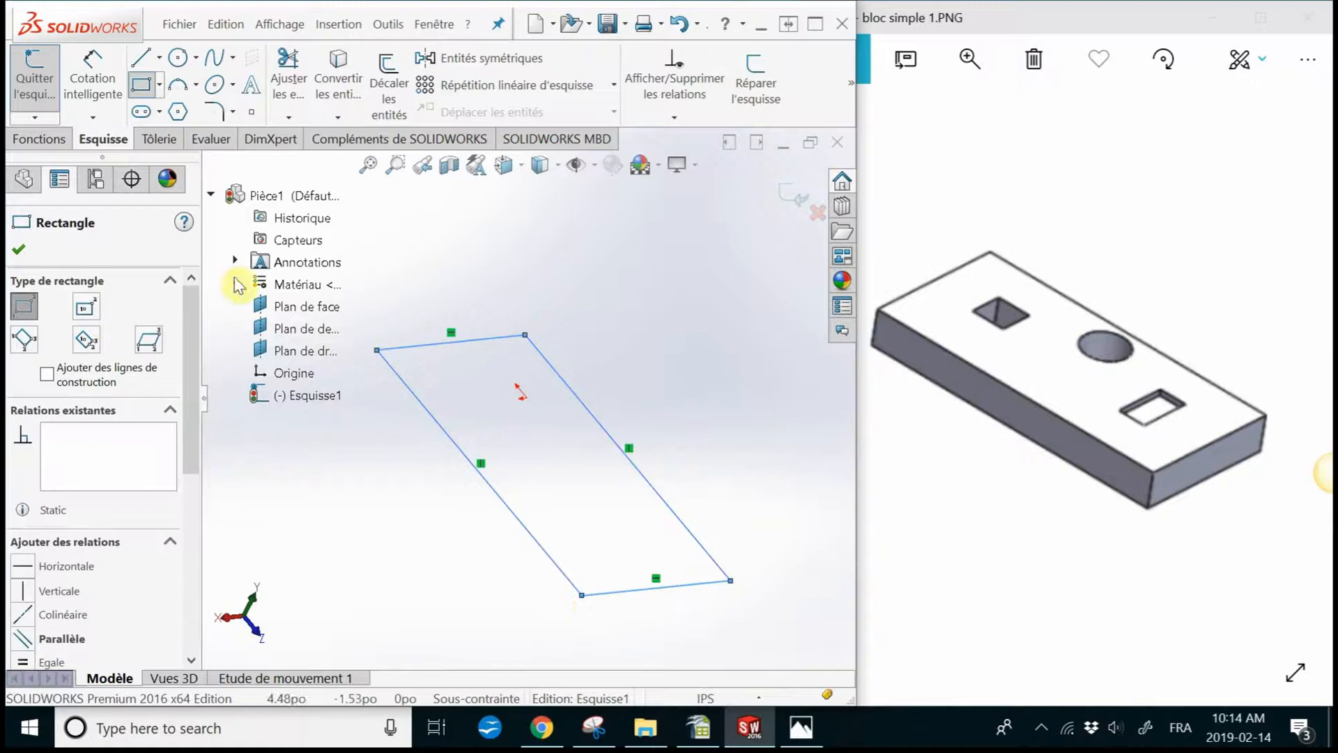
Examine the sketched rectangle from several angles, finishing with the whole rectangle in the top view (Dessus)
left_click(213, 195)
middle_click_drag(552, 490, 611, 351)
mouse_move(539, 419)
middle_mouse_down()
mouse_move(606, 314)
mouse_move(648, 310)
mouse_move(496, 427)
mouse_move(379, 467)
middle_mouse_up()
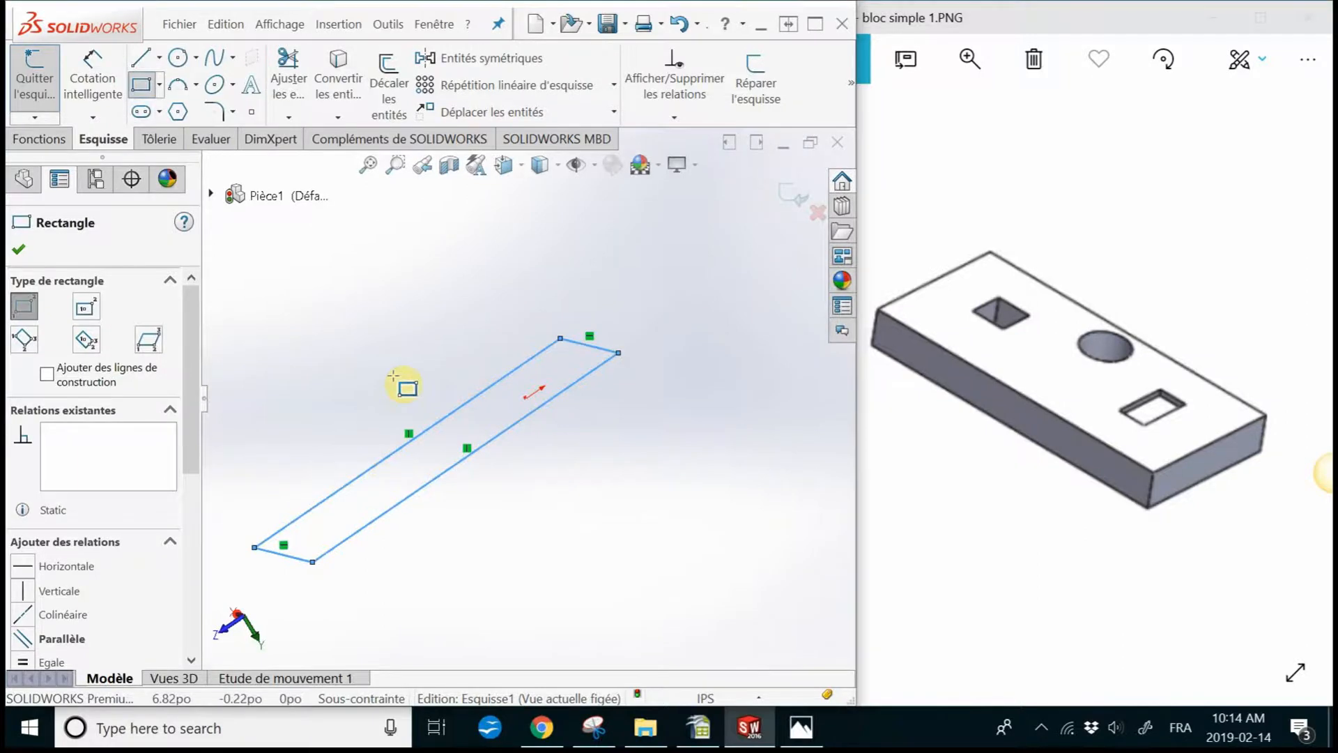
key("space")
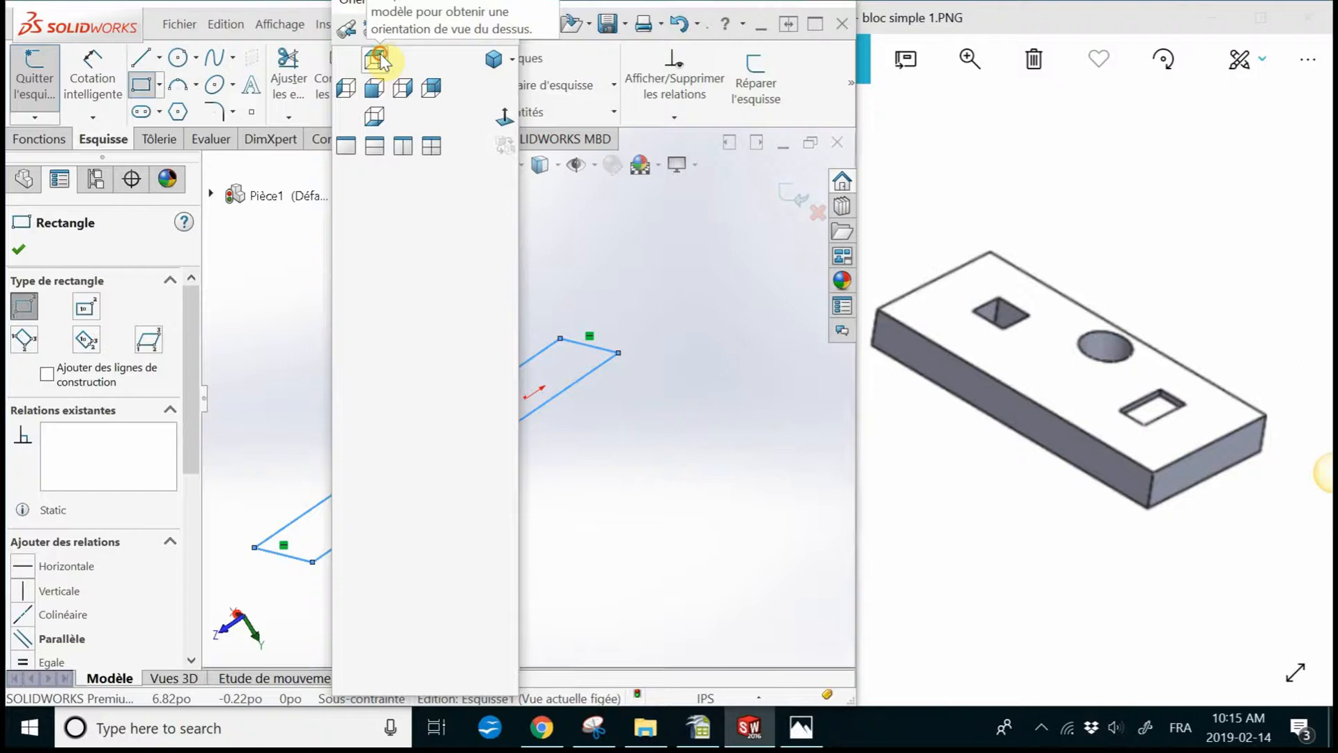
left_click(374, 59)
scroll(554, 309, "down", 2)
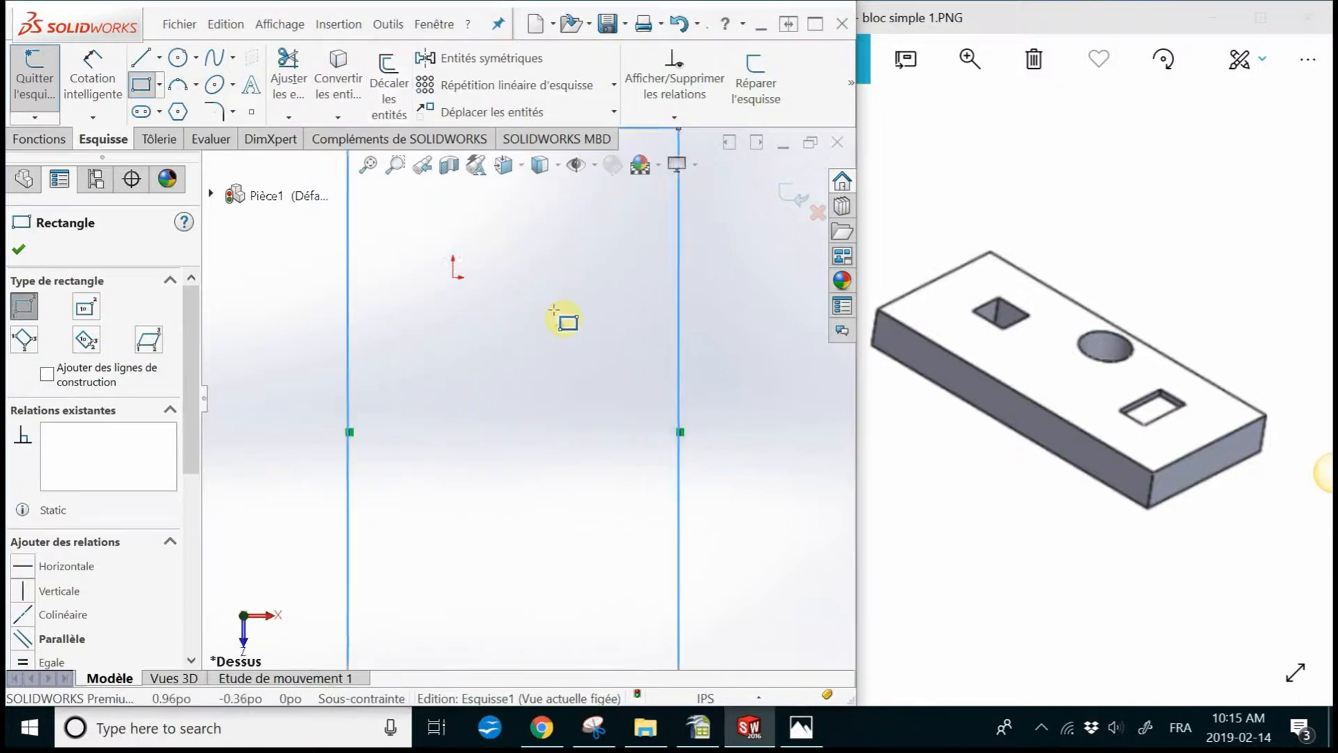
scroll(587, 283, "up", 5)
scroll(588, 284, "down", 1)
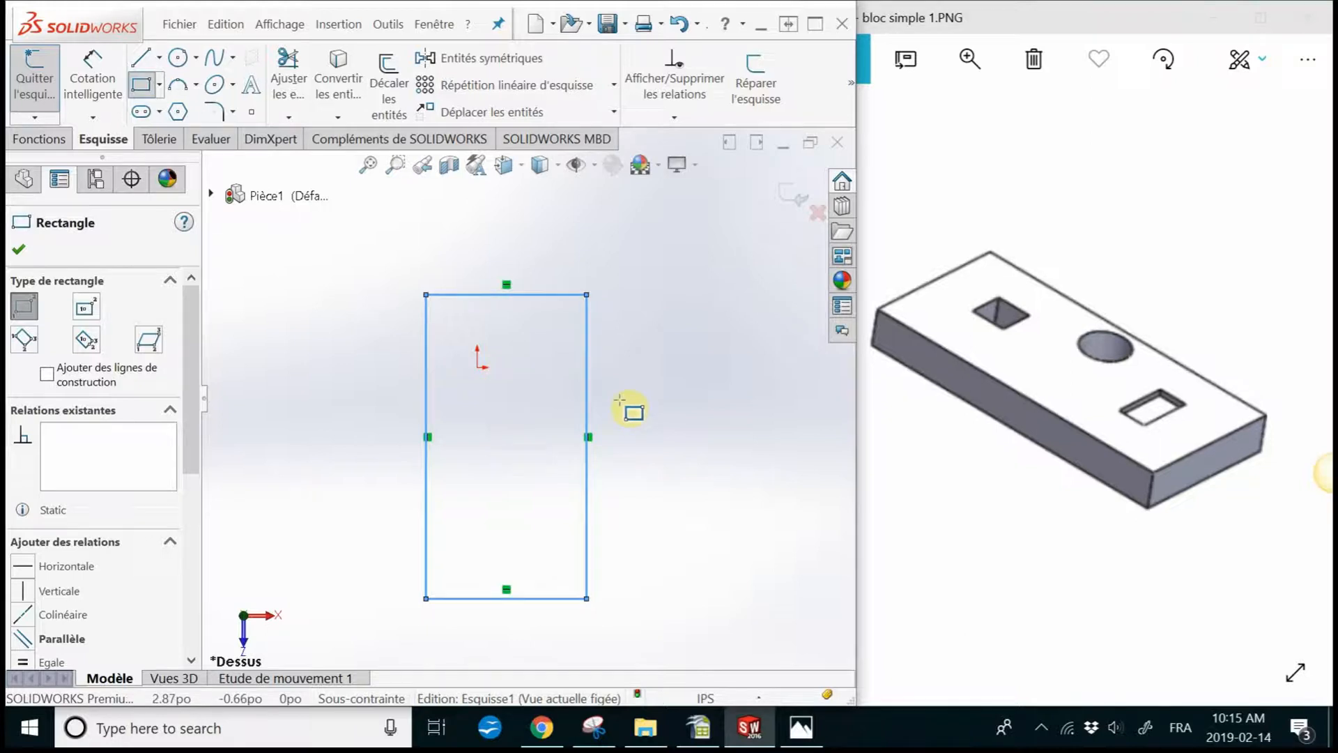
Start a boss extrusion of the rectangle, with the sketch plane (Plan d'esquisse) as its starting condition
left_click(28, 141)
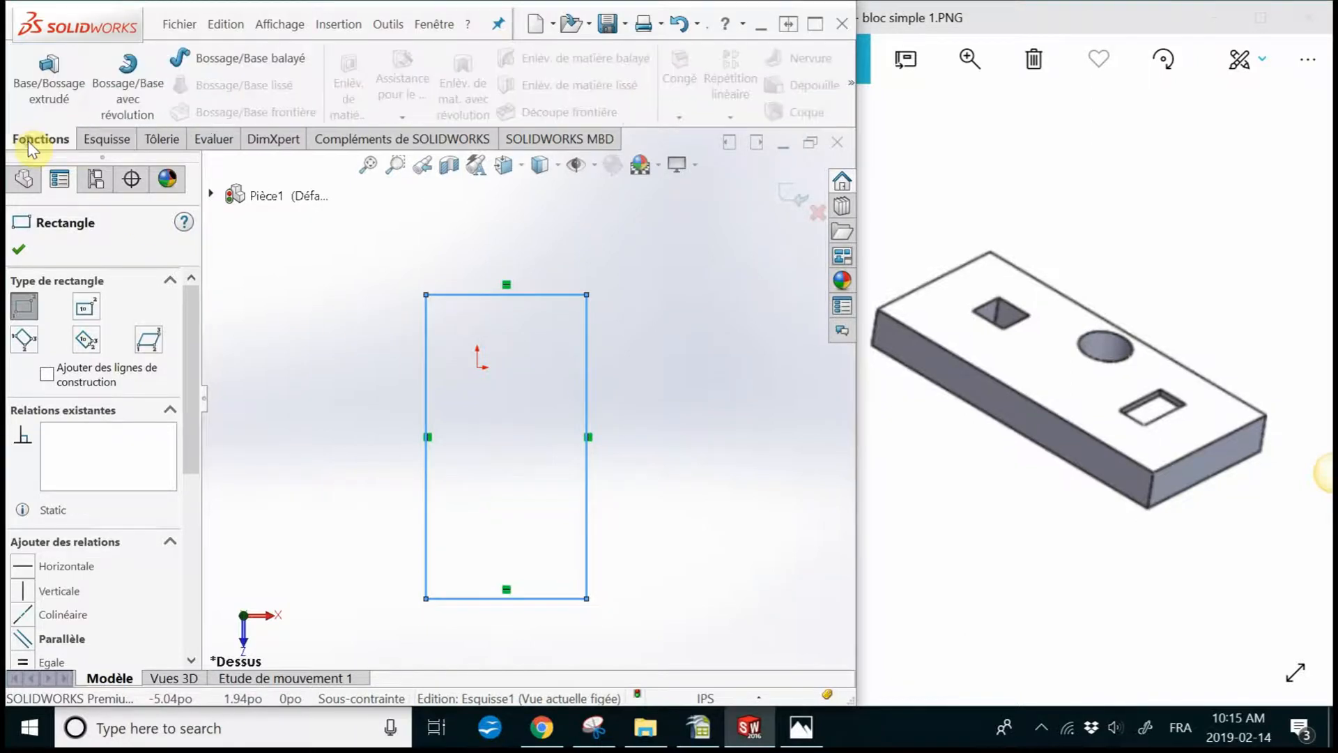
left_click(40, 105)
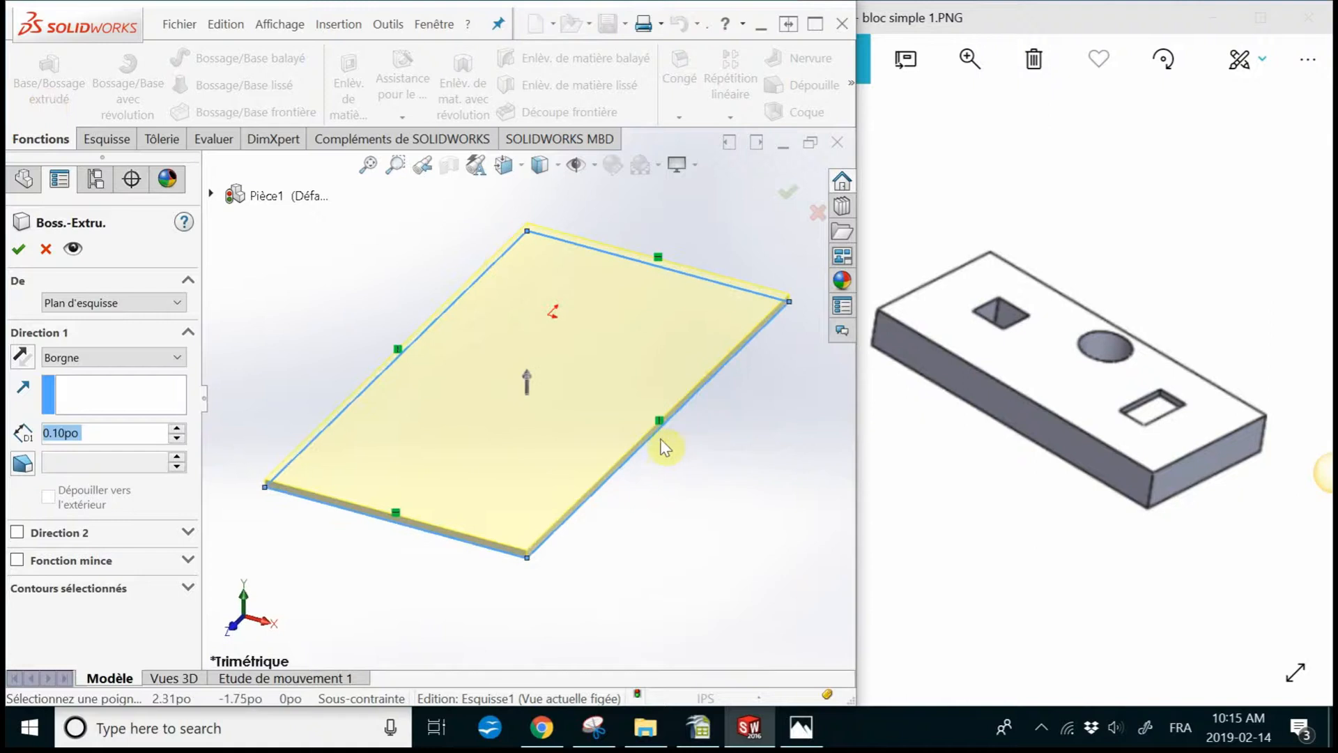
scroll(669, 474, "up", 3)
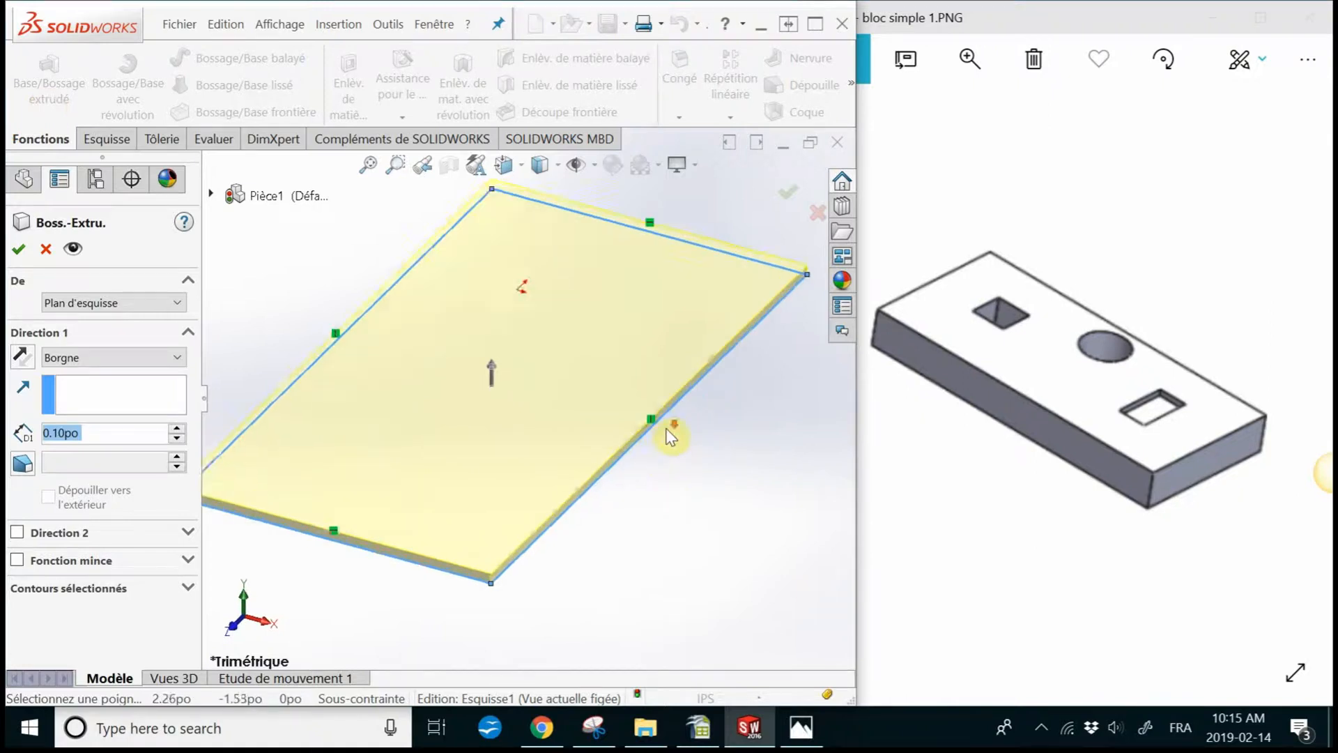
scroll(348, 260, "down", 1)
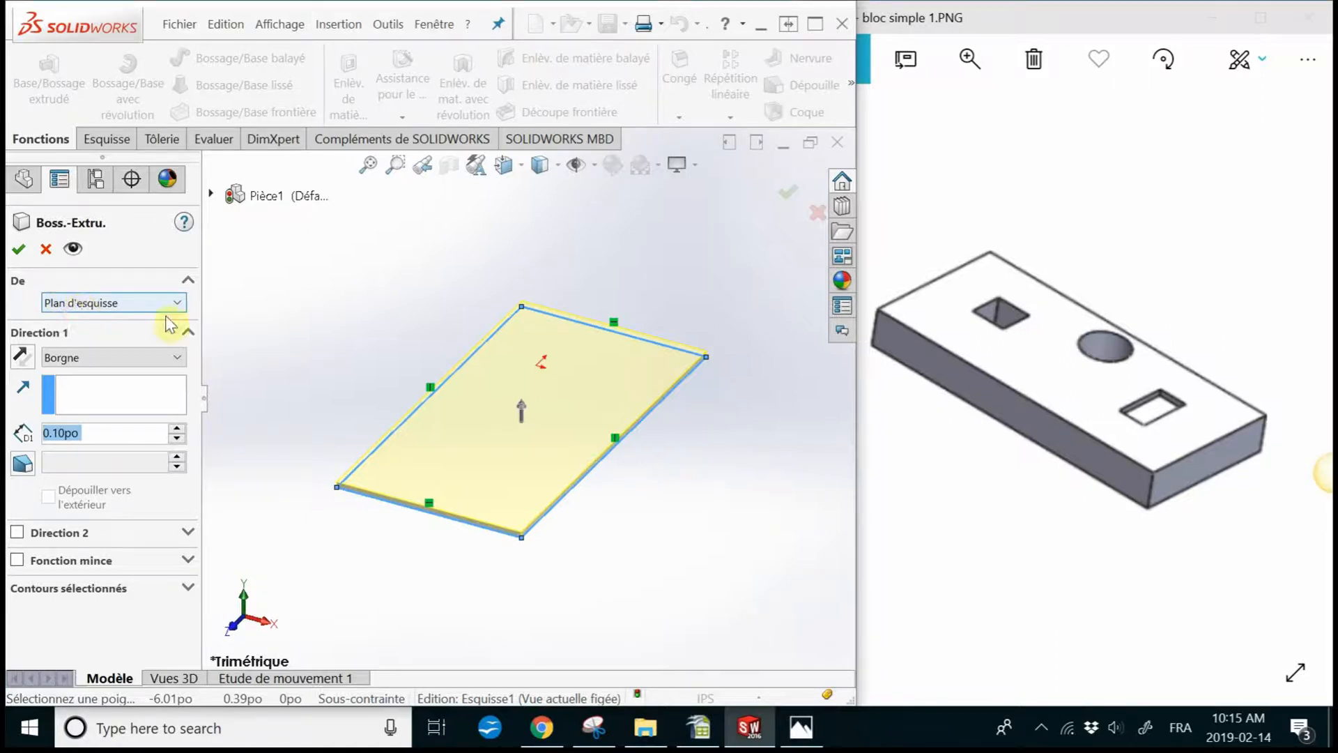
middle_click_drag(618, 460, 605, 422)
scroll(542, 477, "down", 3)
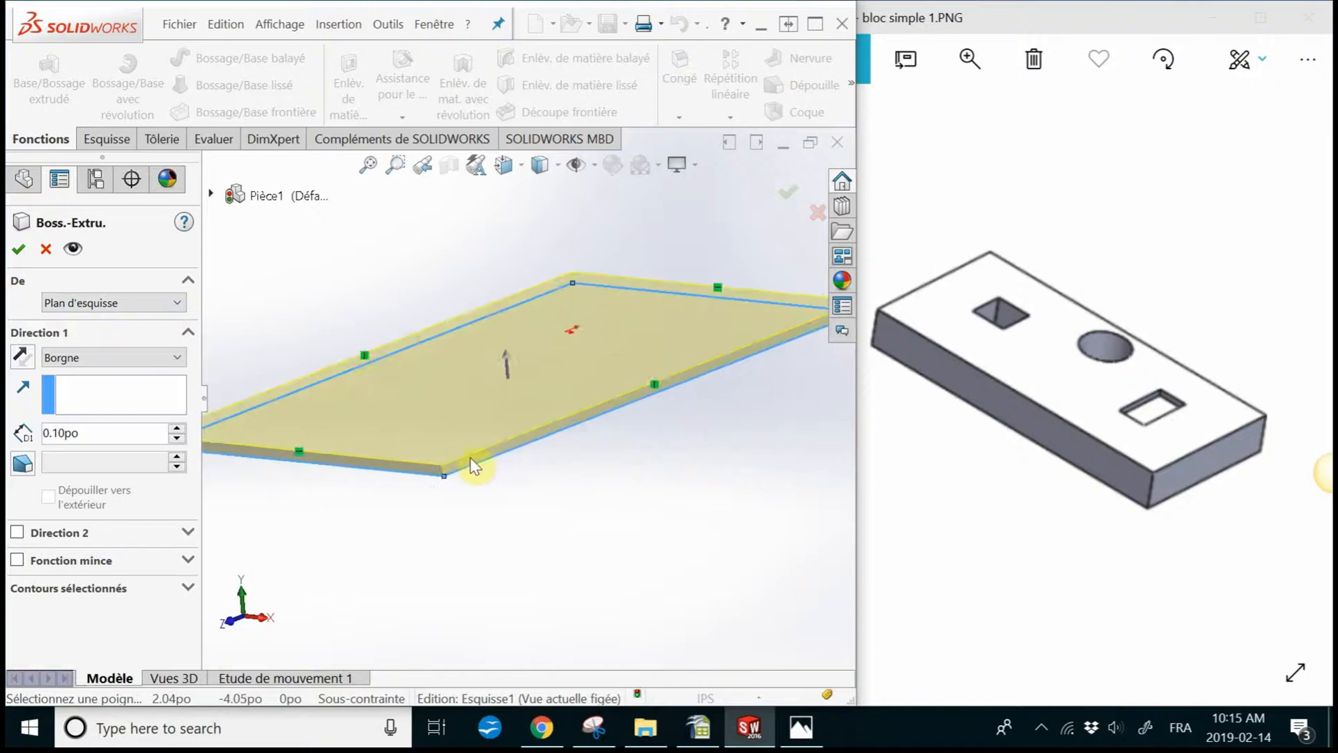
scroll(471, 465, "down", 2)
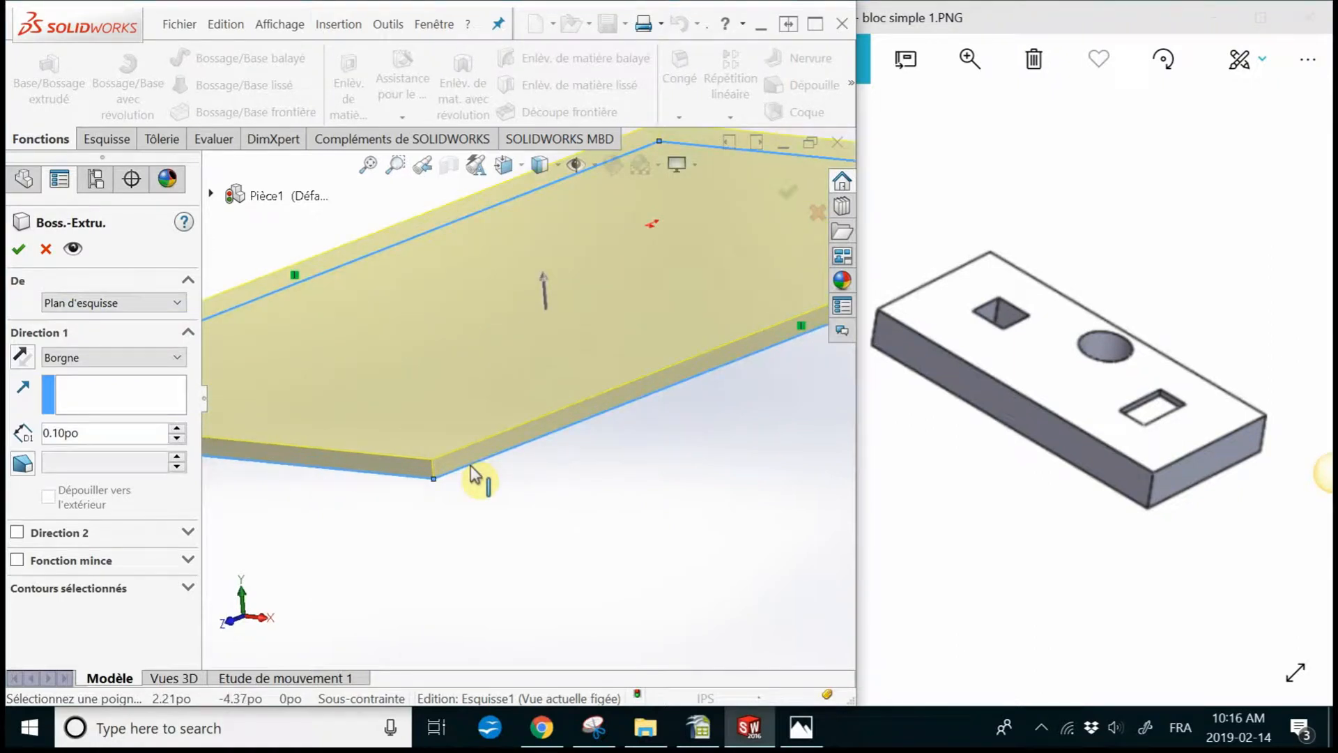
left_click(151, 302)
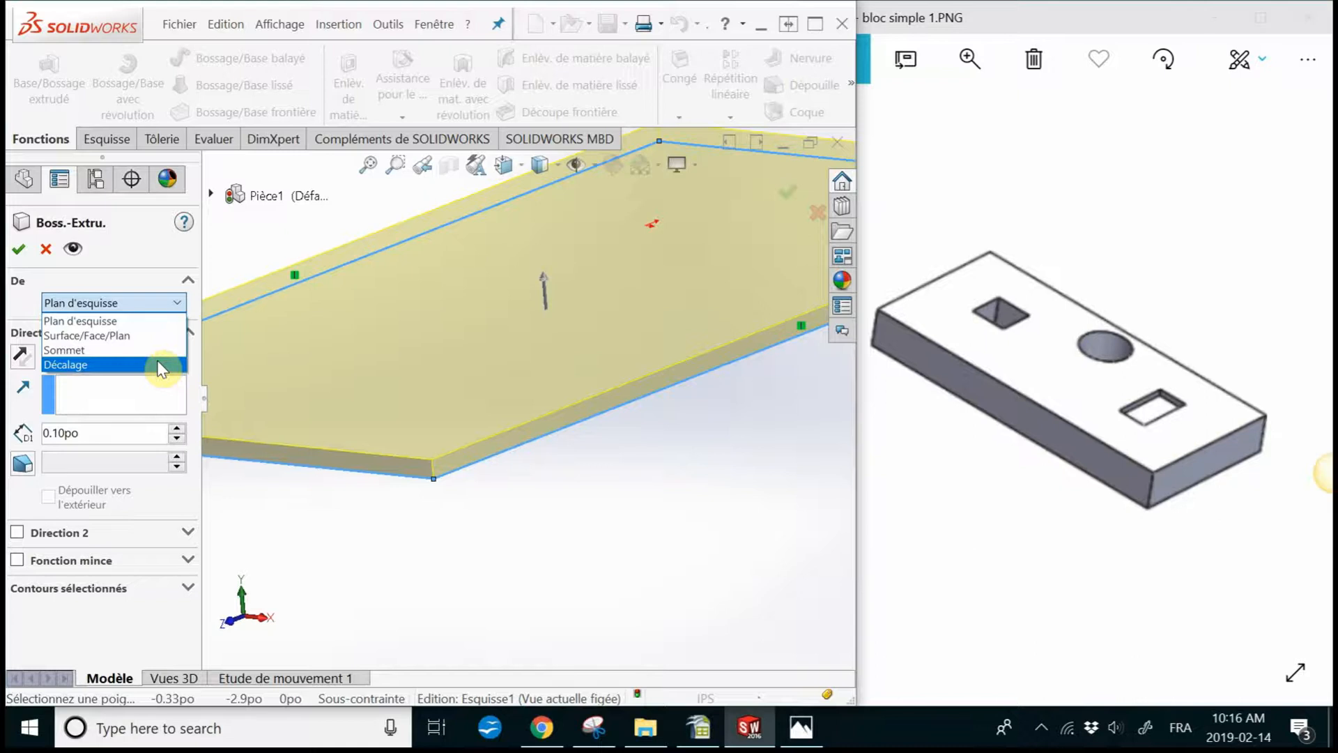
left_click(113, 322)
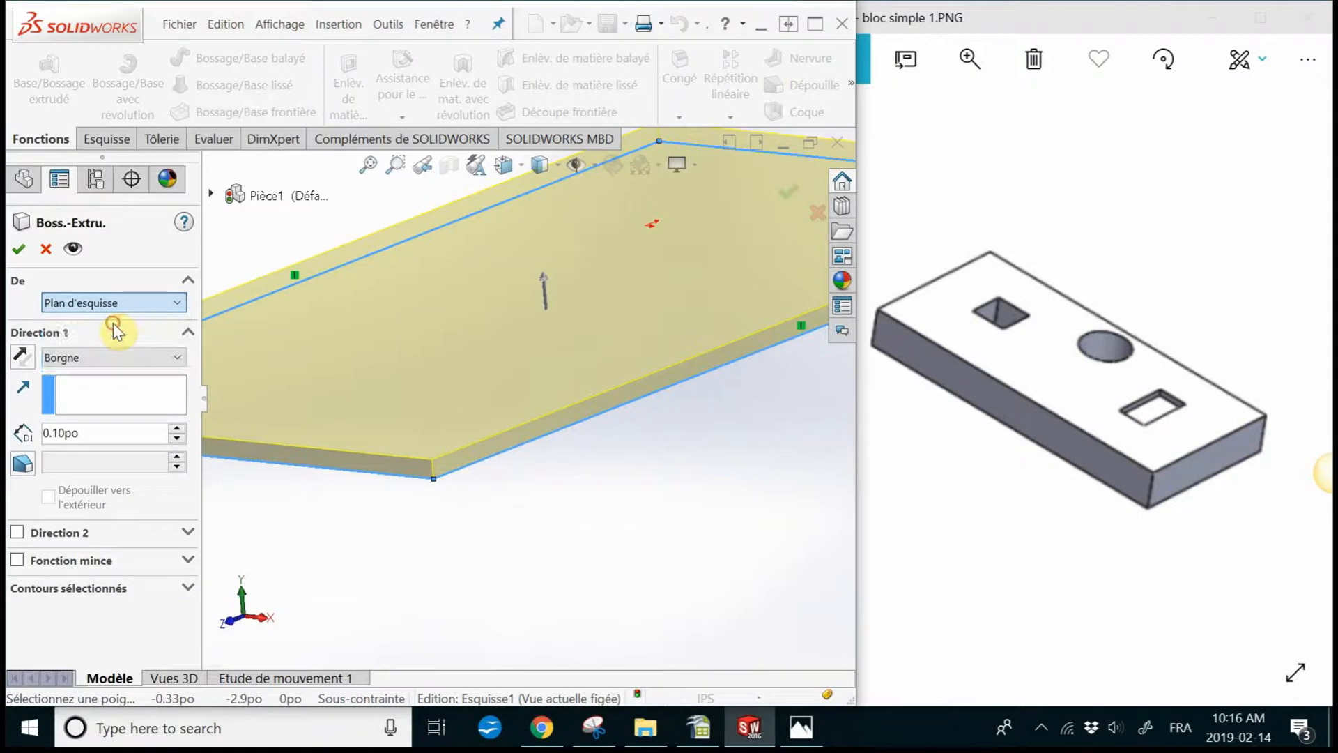
scroll(655, 321, "down", 2)
scroll(654, 317, "up", 4)
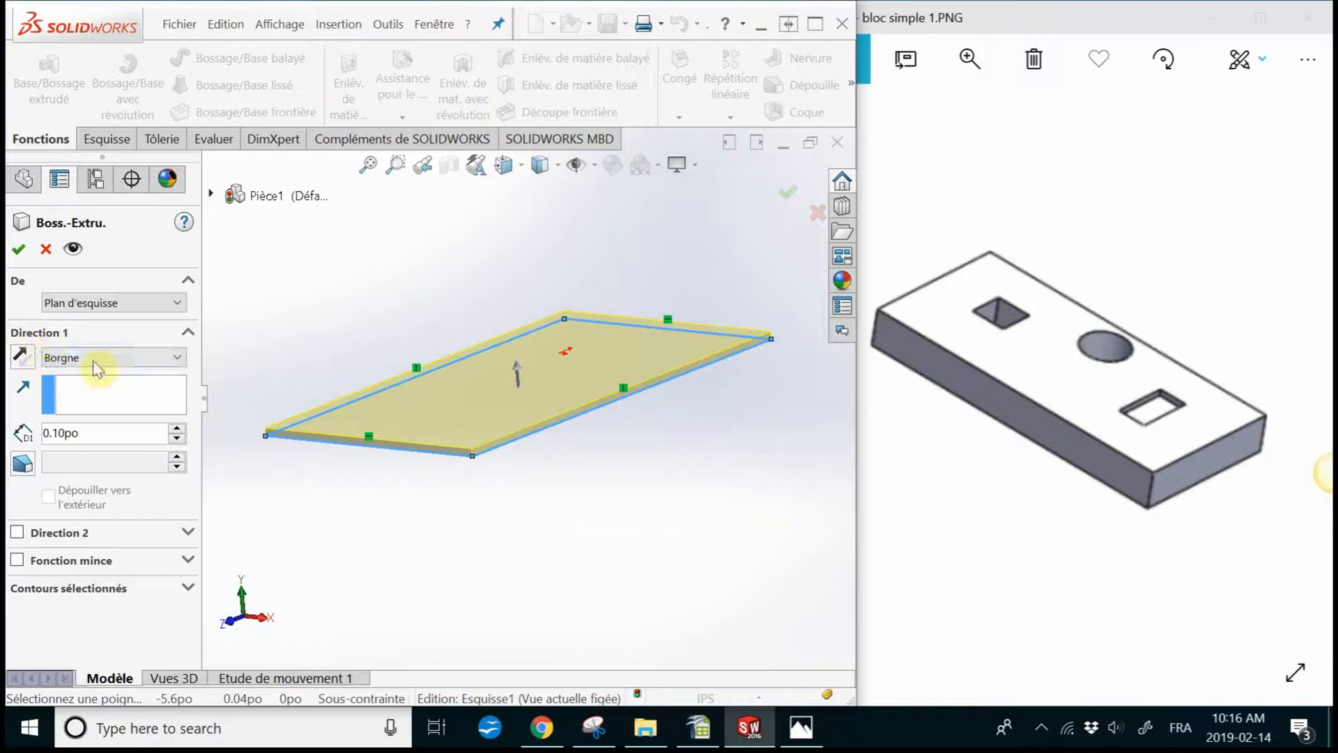
Set the block's blind extrusion depth to 0.60 po, directed upward from the sketch plane
left_click(21, 357)
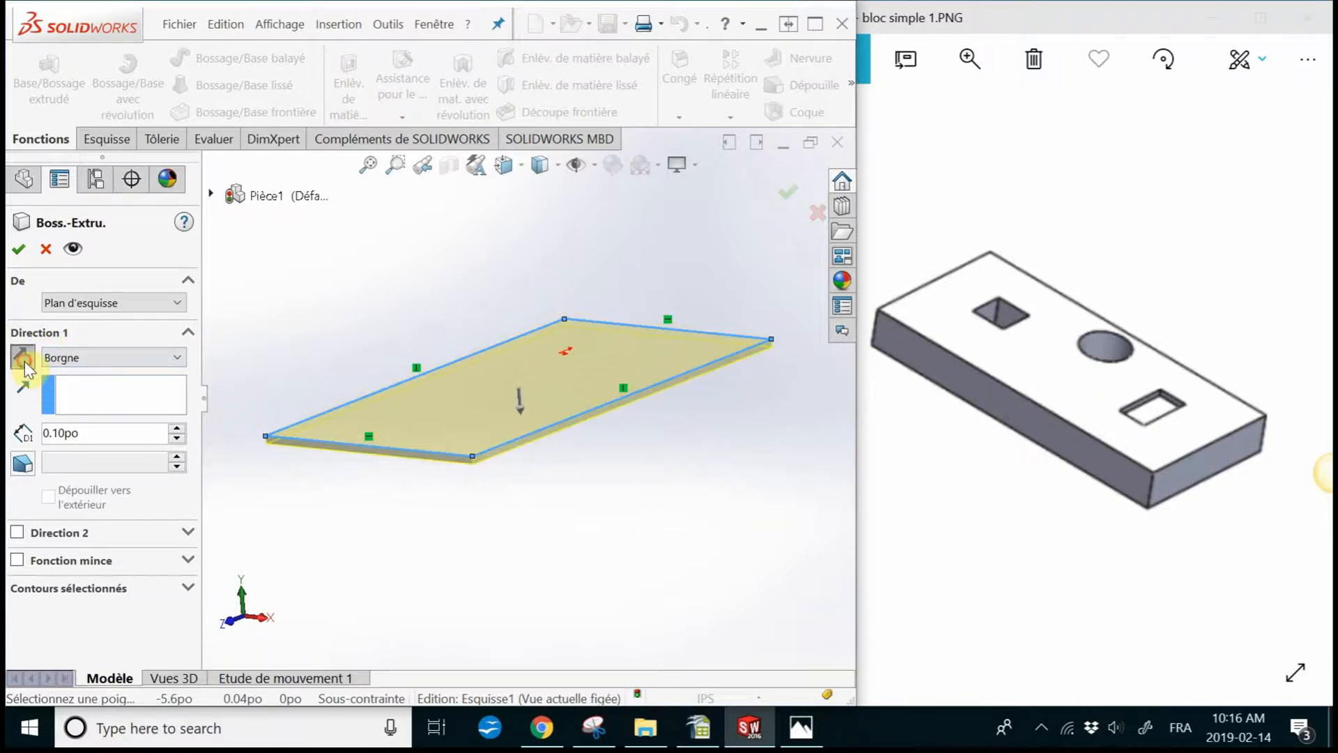
left_click(177, 429)
left_click(177, 429)
left_click(177, 428)
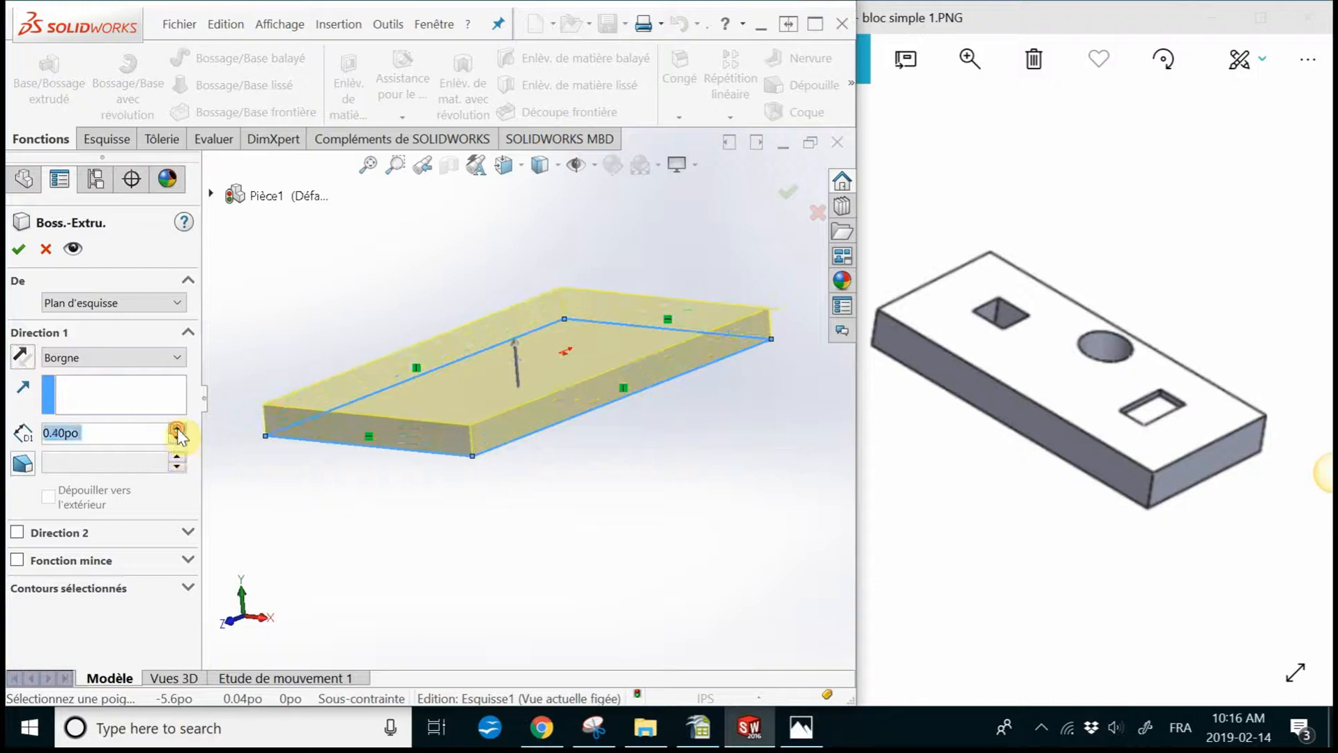
left_click(177, 428)
left_click(177, 428)
left_click(21, 357)
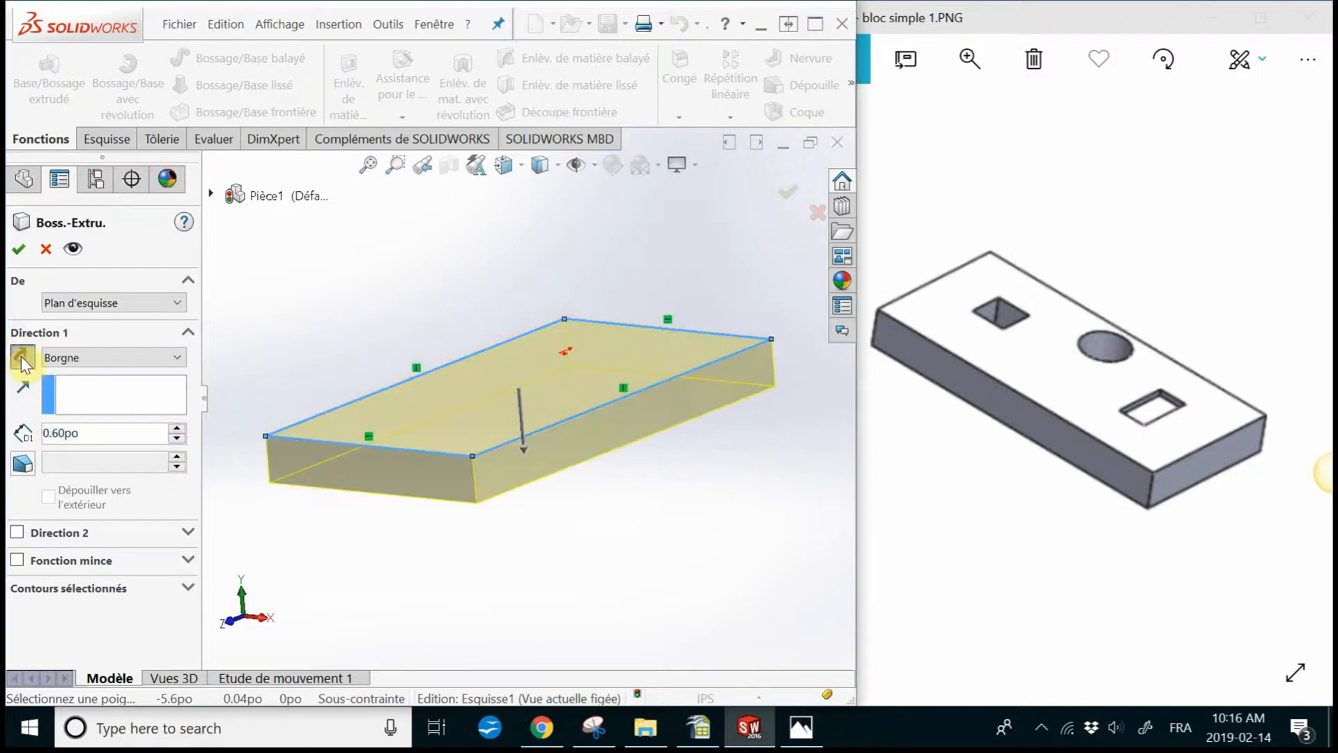
left_click(21, 357)
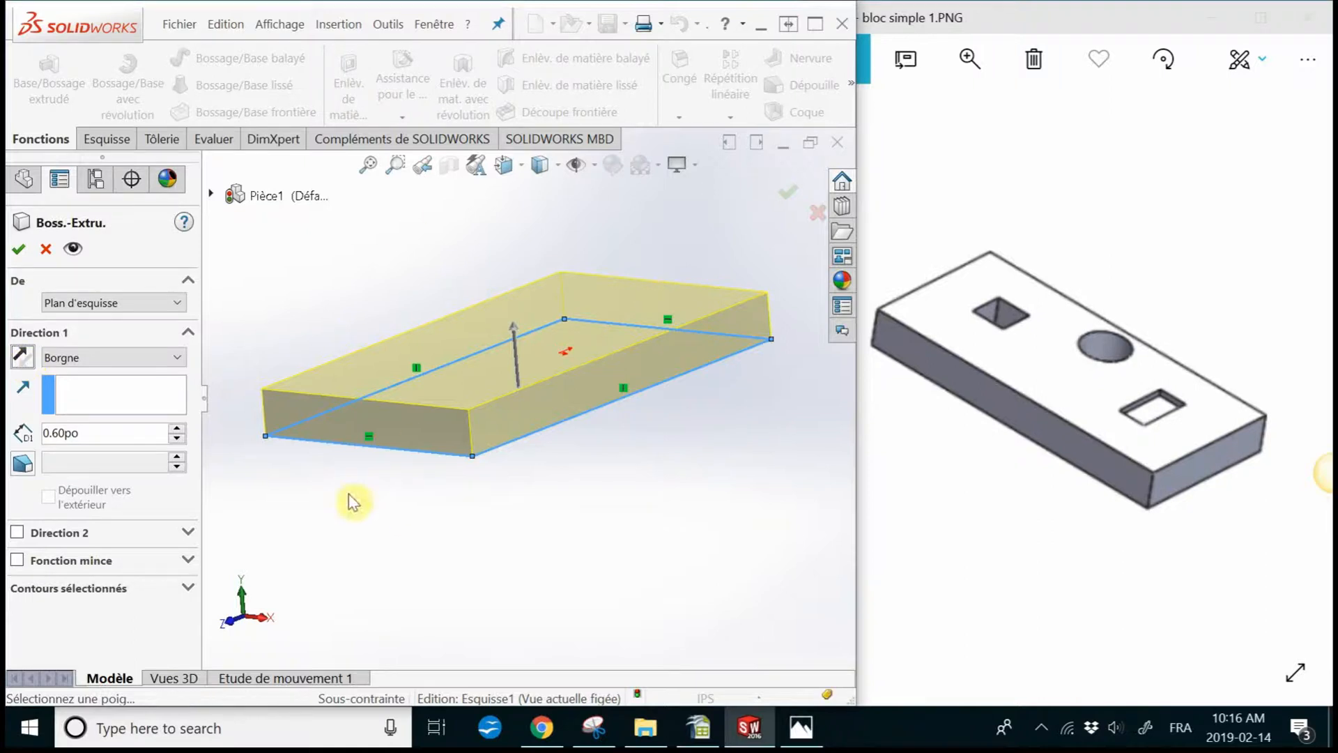
Try the block's extrusion downward from the sketch plane and restore the upward direction, keeping the blind (Borgne) end condition
left_click(30, 362)
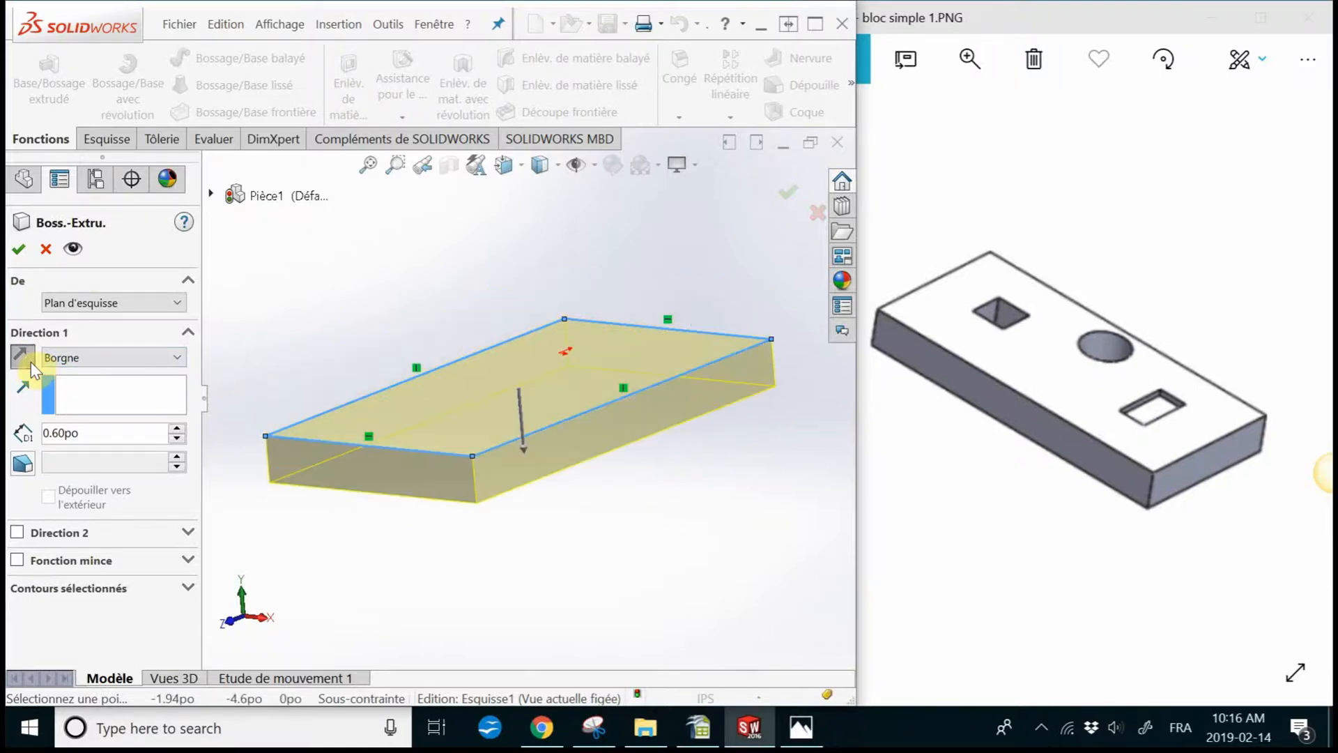
left_click(23, 359)
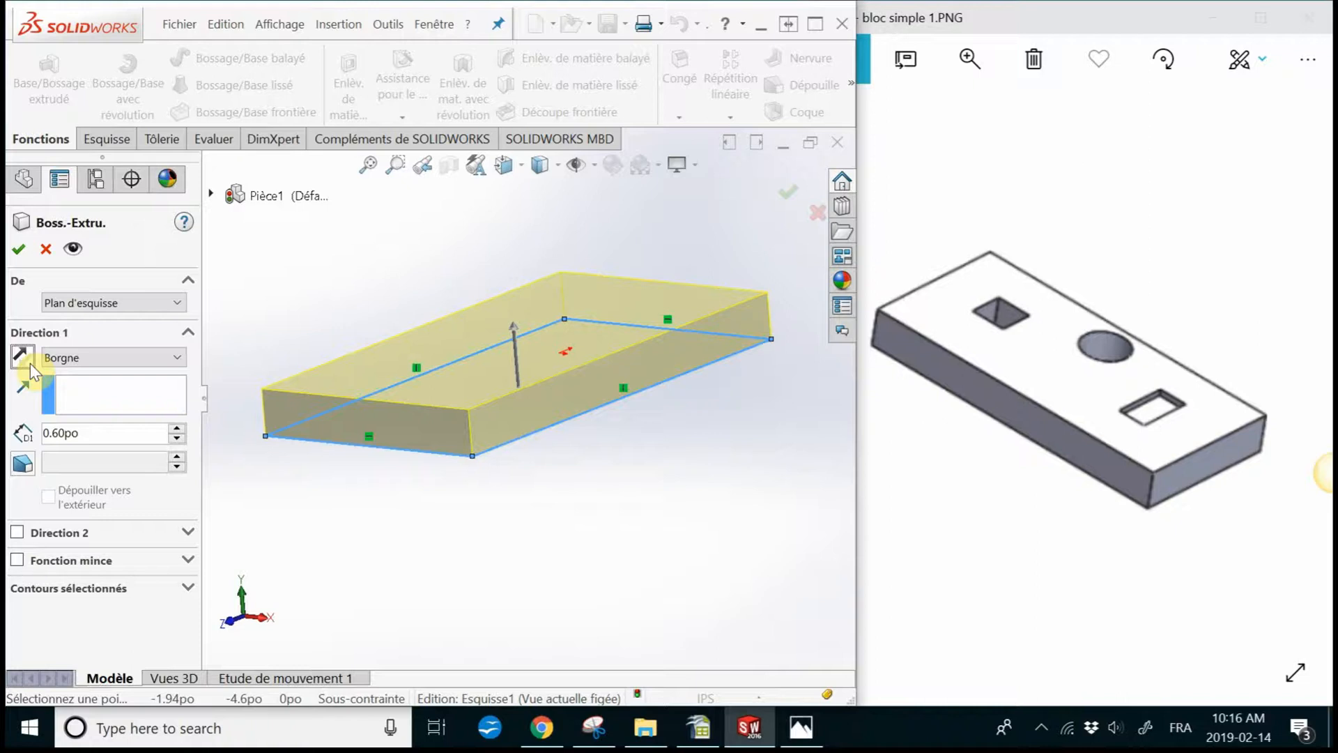
left_click(76, 356)
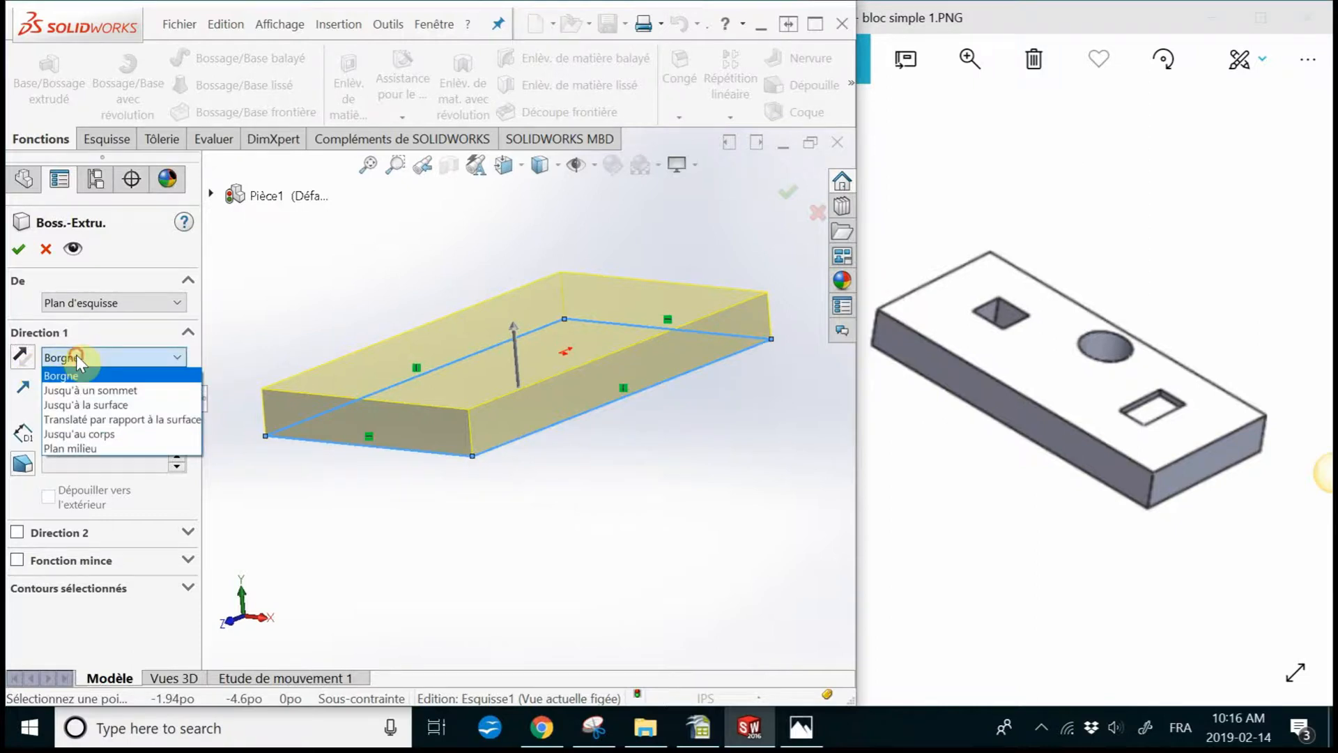
left_click(77, 354)
left_click_drag(87, 432, 8, 432)
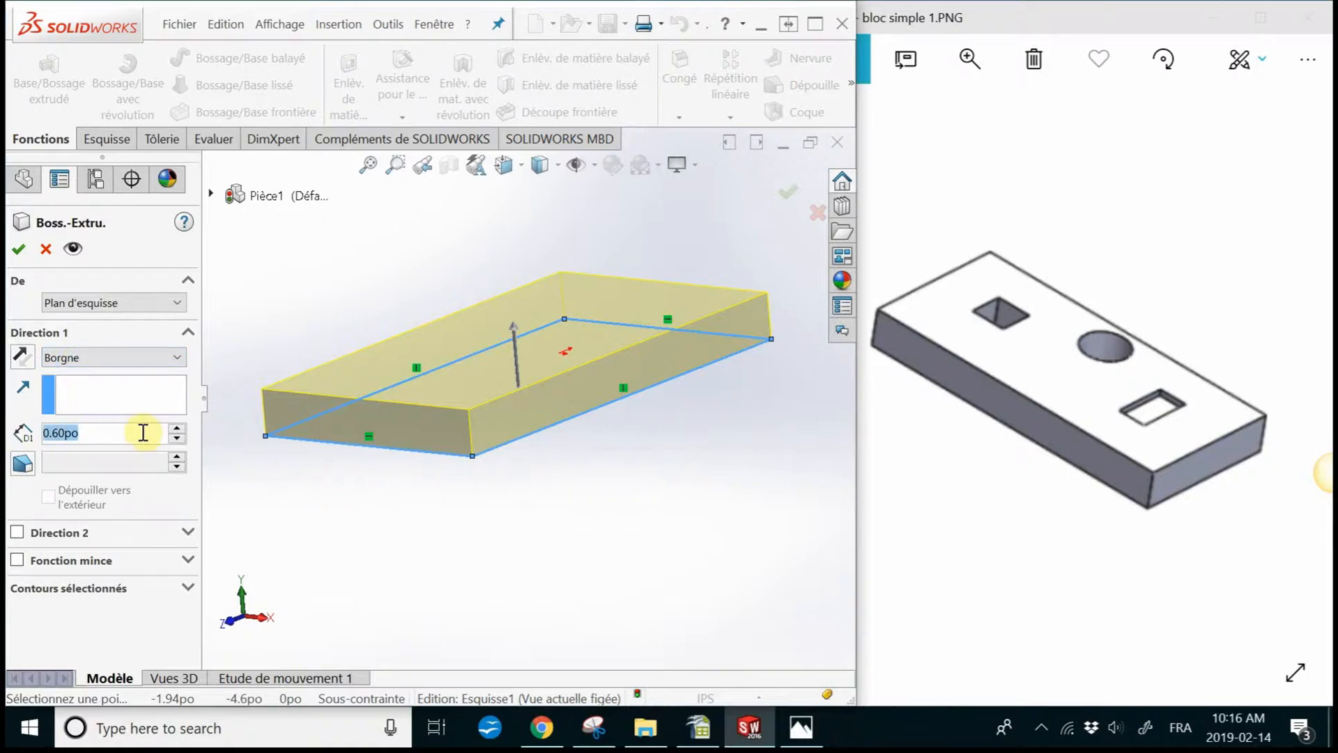
Preview the block's extrusion with the mid-plane (Plan milieu) end condition from several angles and restore the blind (Borgne) condition
left_click(82, 358)
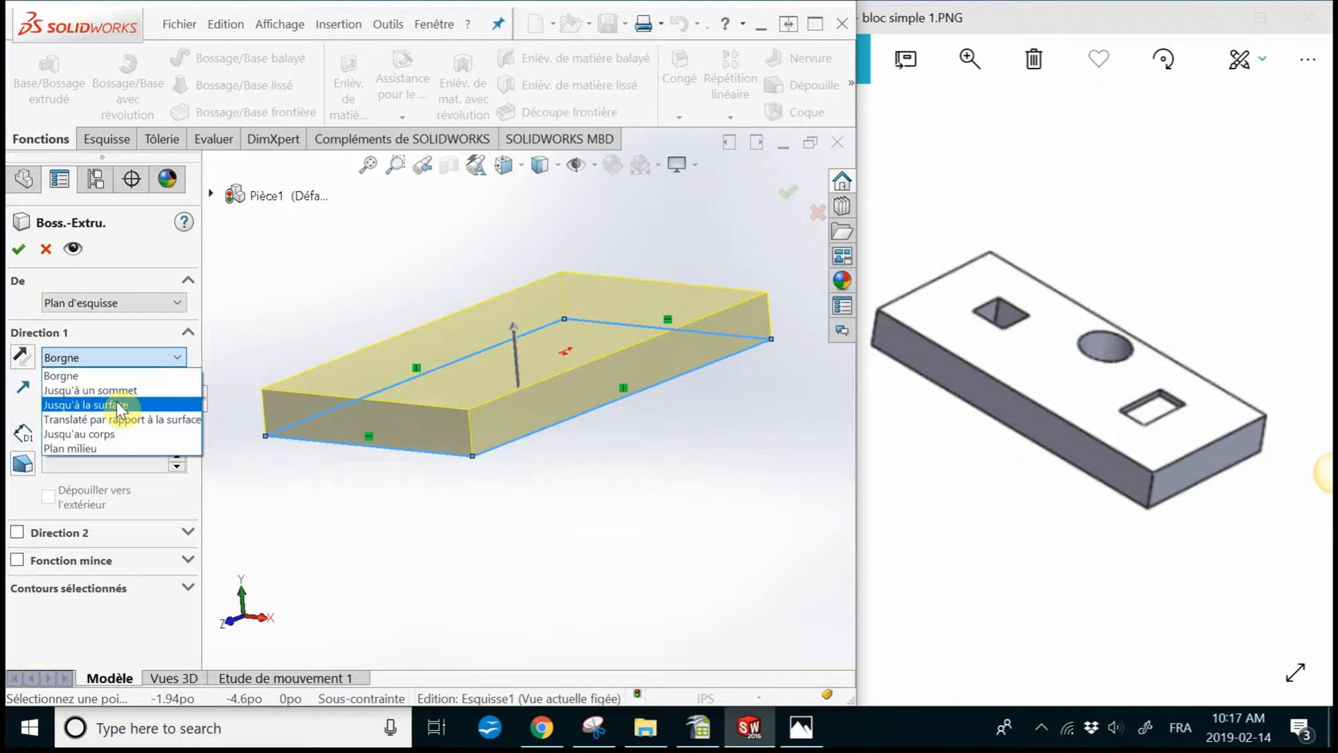
left_click(93, 446)
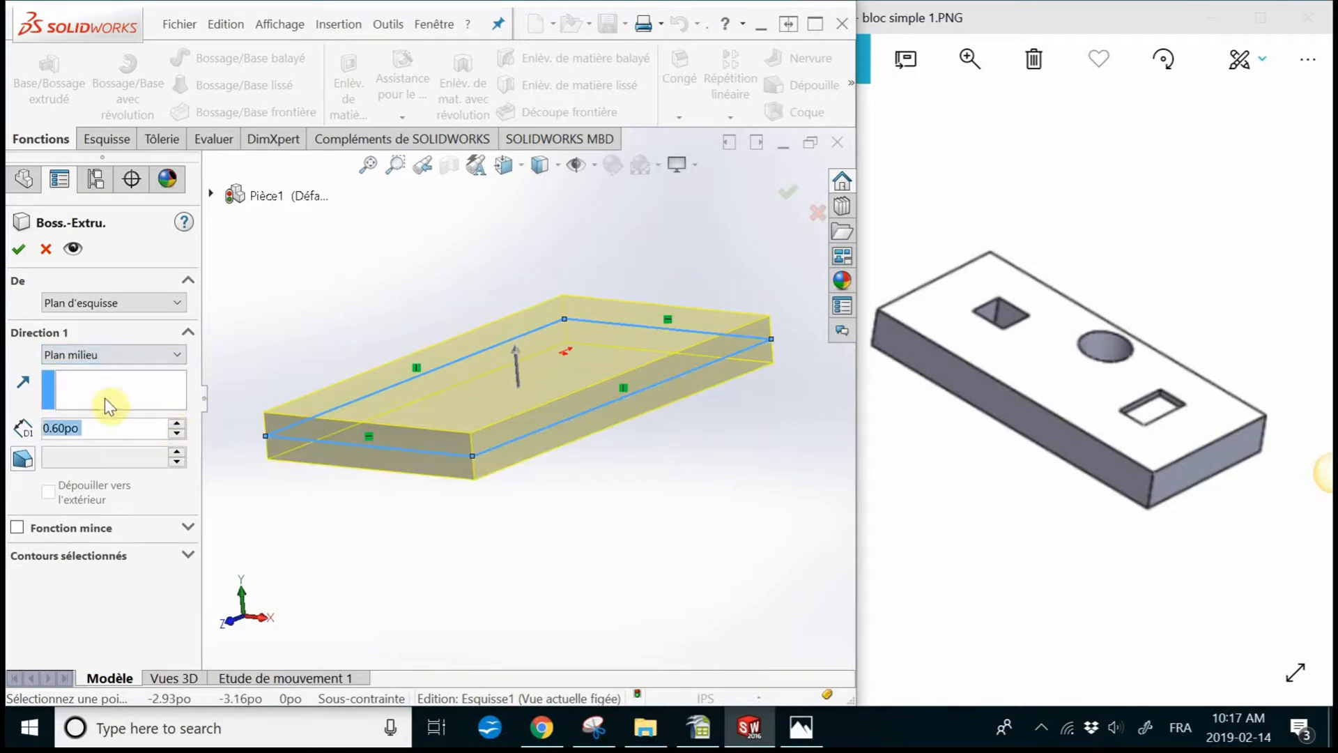
left_click(52, 427)
middle_click_drag(621, 443, 427, 390)
scroll(428, 390, "down", 7)
middle_click_drag(623, 402, 725, 496)
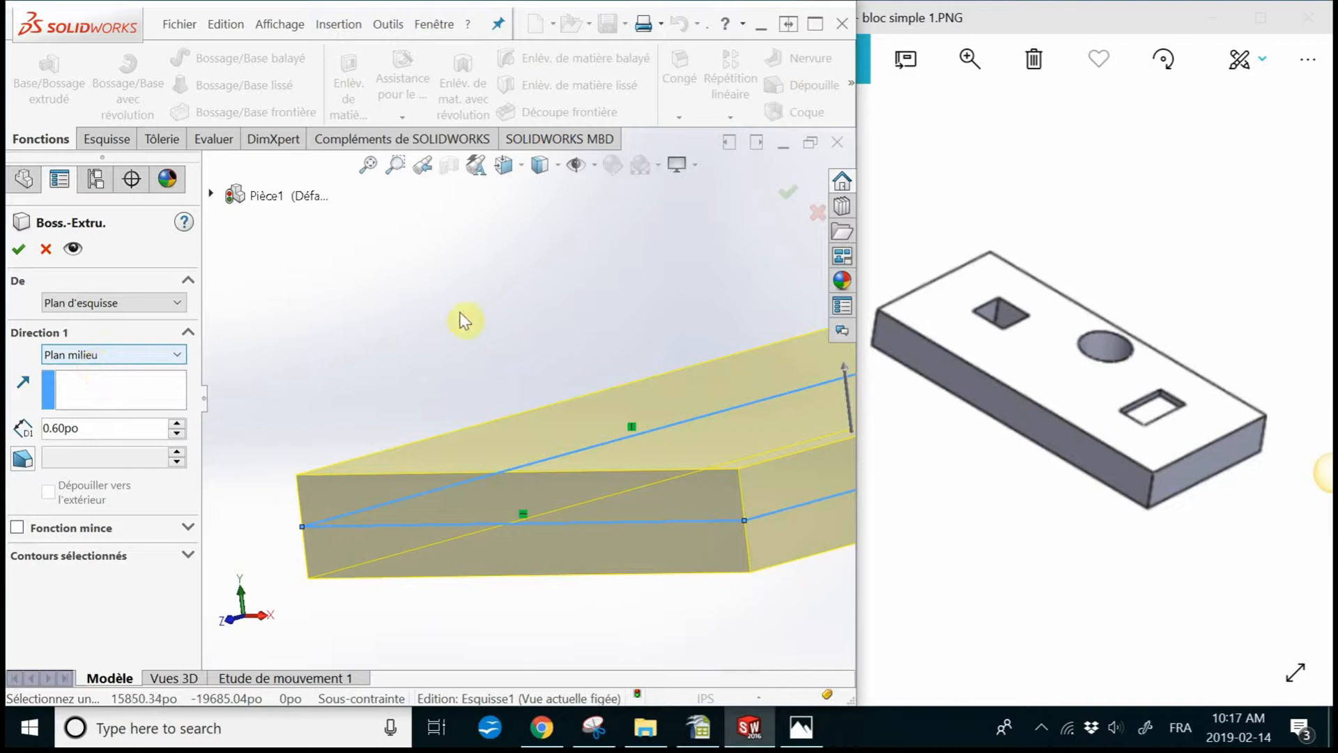
scroll(706, 404, "up", 4)
scroll(744, 411, "up", 1)
scroll(745, 410, "down", 2)
scroll(703, 392, "up", 2)
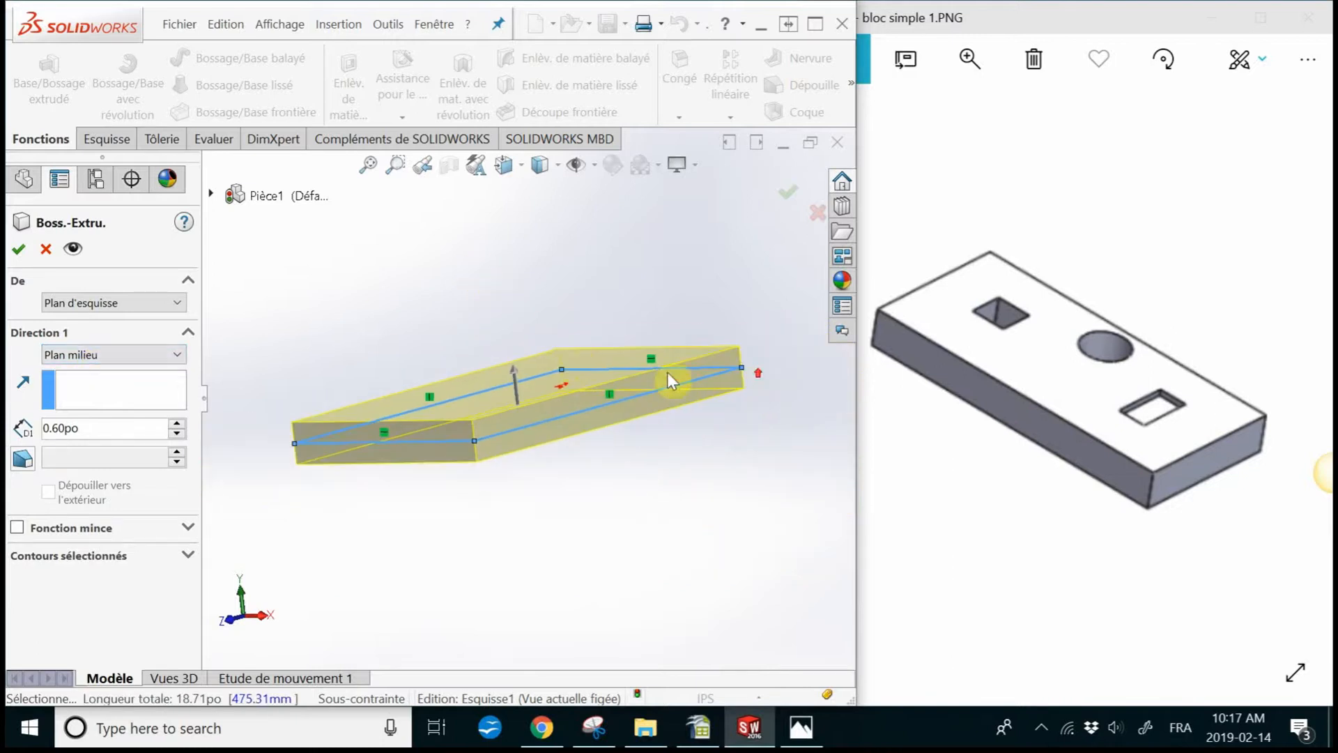
middle_click_drag(667, 373, 583, 396)
left_click(56, 354)
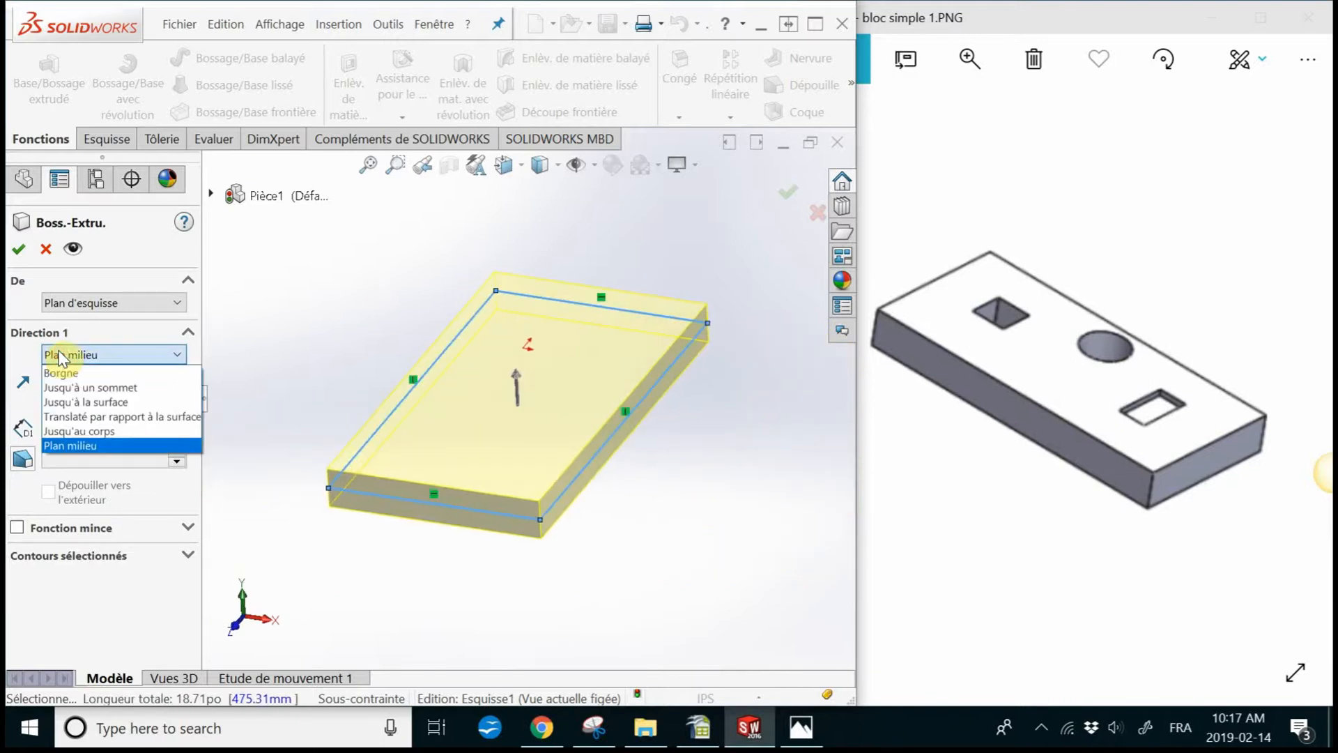
left_click(80, 369)
Set the block's blind extrusion depth to 0.70 po and complete the boss extrusion
middle_click_drag(357, 431, 363, 374)
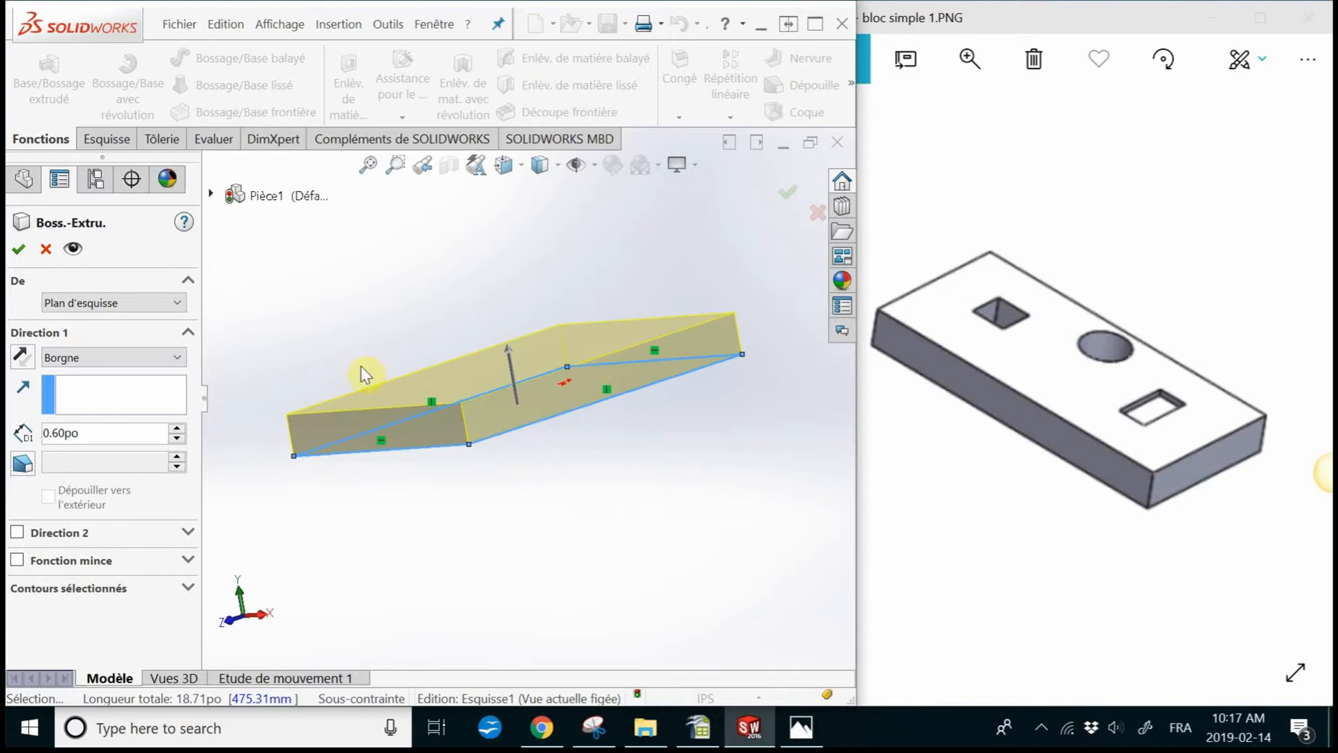
scroll(595, 352, "down", 1)
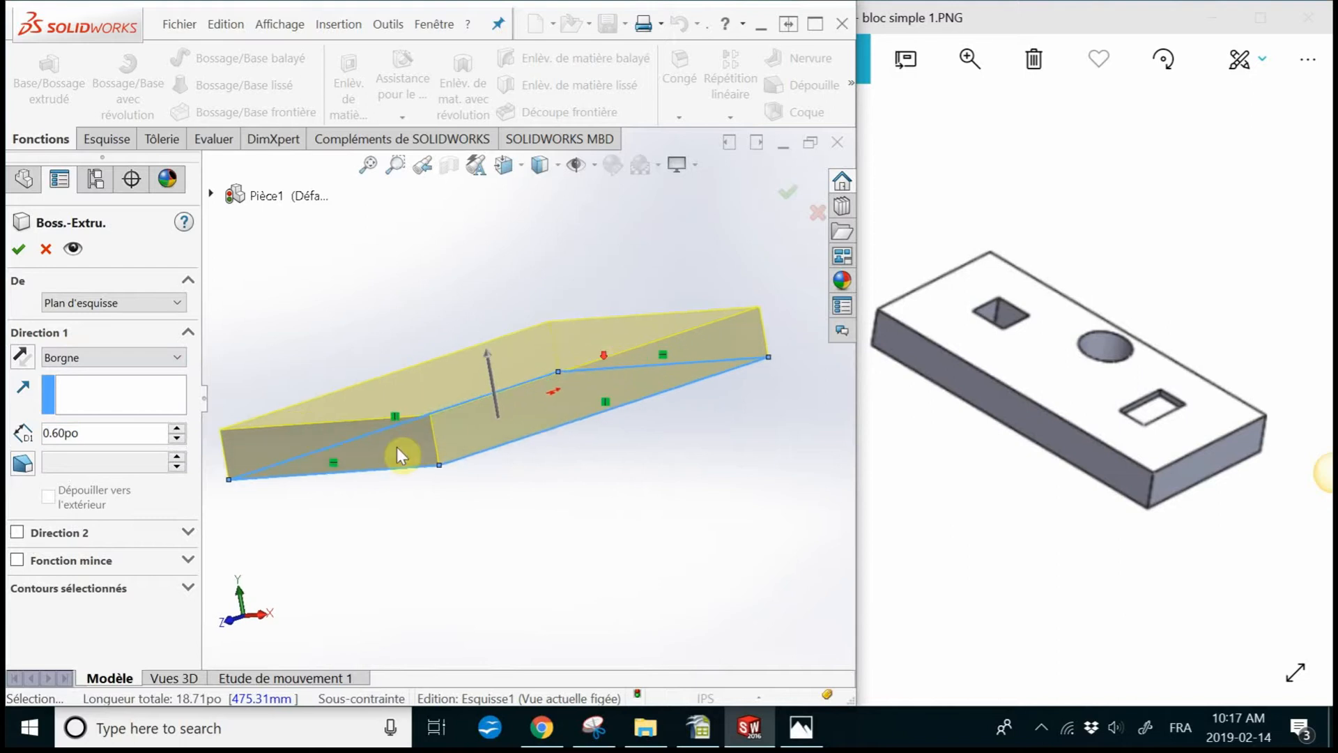
left_click(177, 428)
middle_click_drag(538, 398, 636, 439)
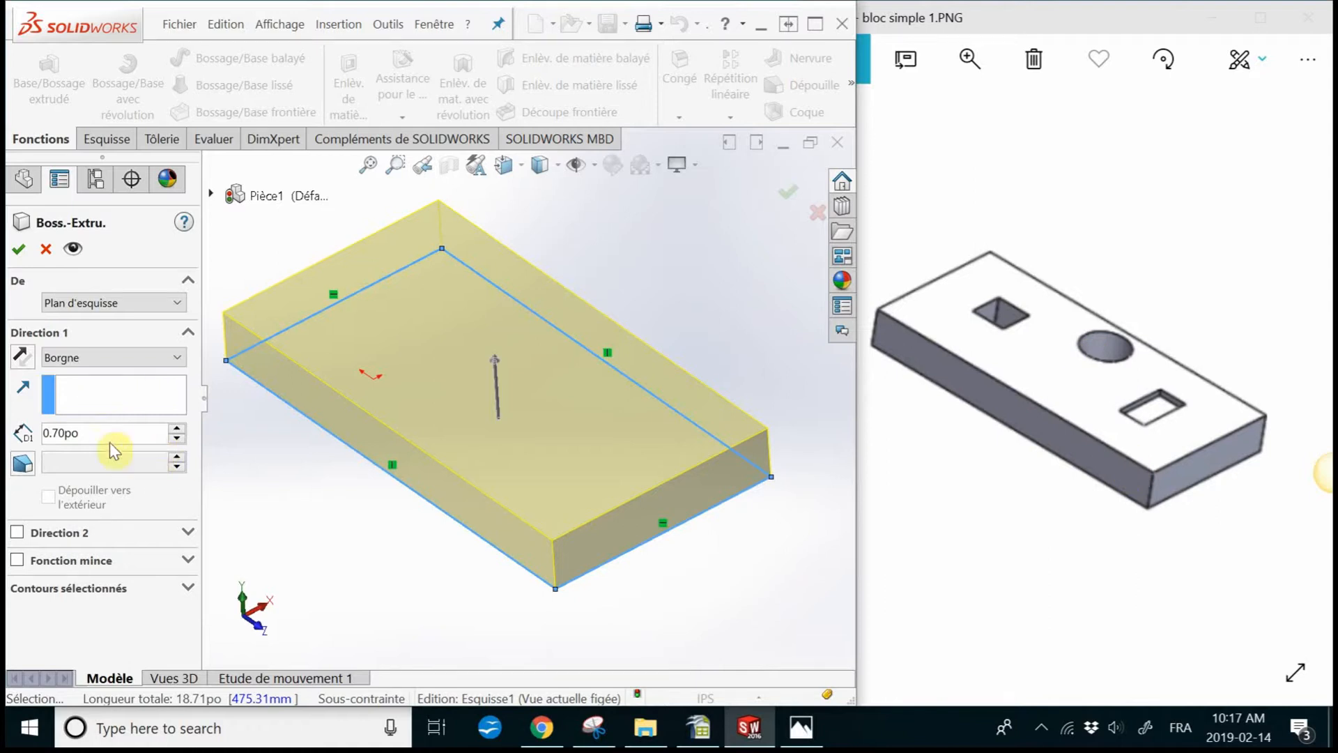
middle_click_drag(390, 428, 389, 402)
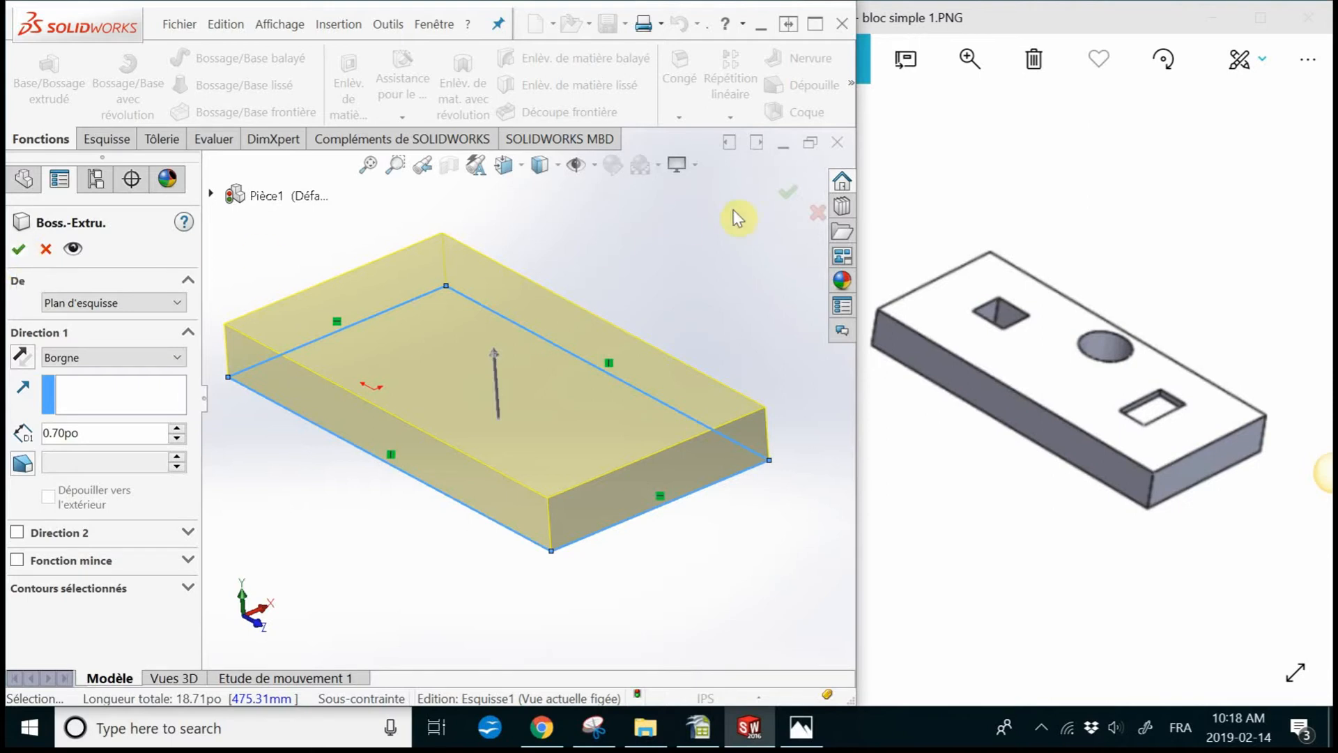
left_click(785, 193)
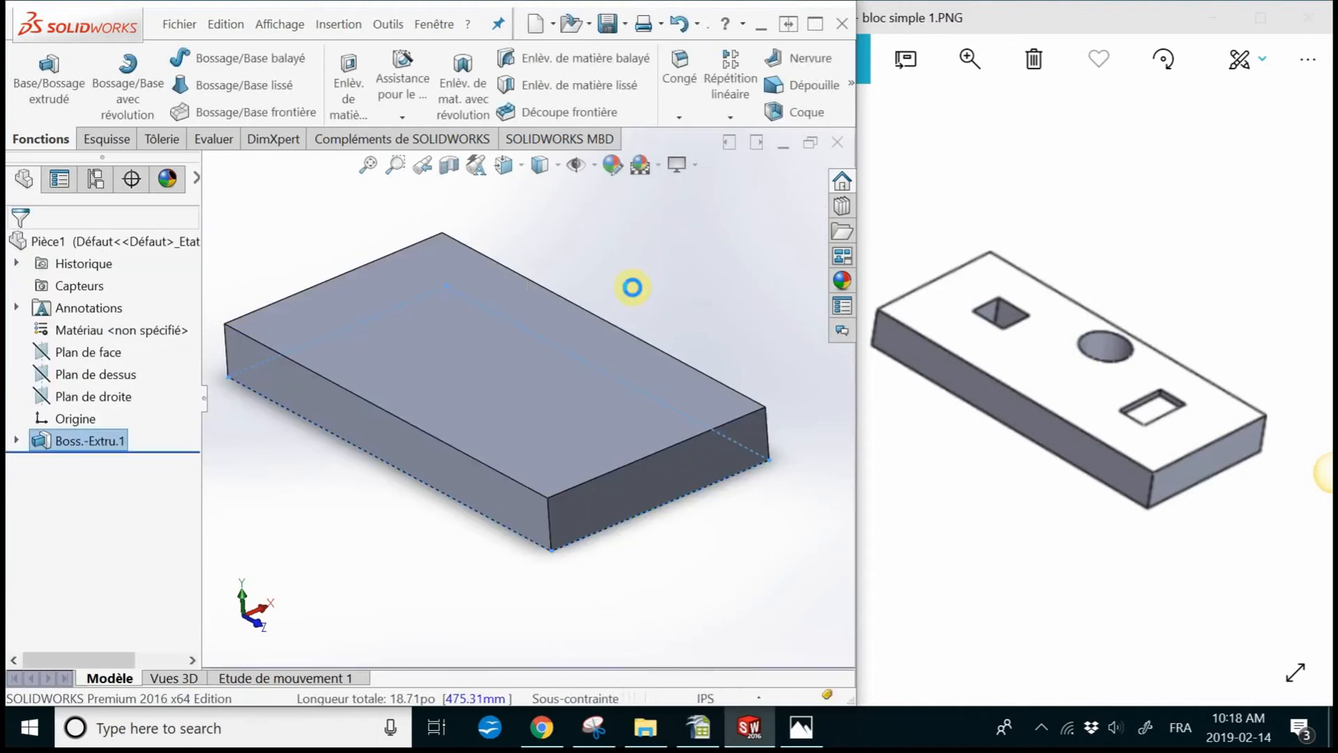
mouse_move(474, 401)
middle_mouse_down()
mouse_move(484, 385)
mouse_move(475, 407)
middle_mouse_up()
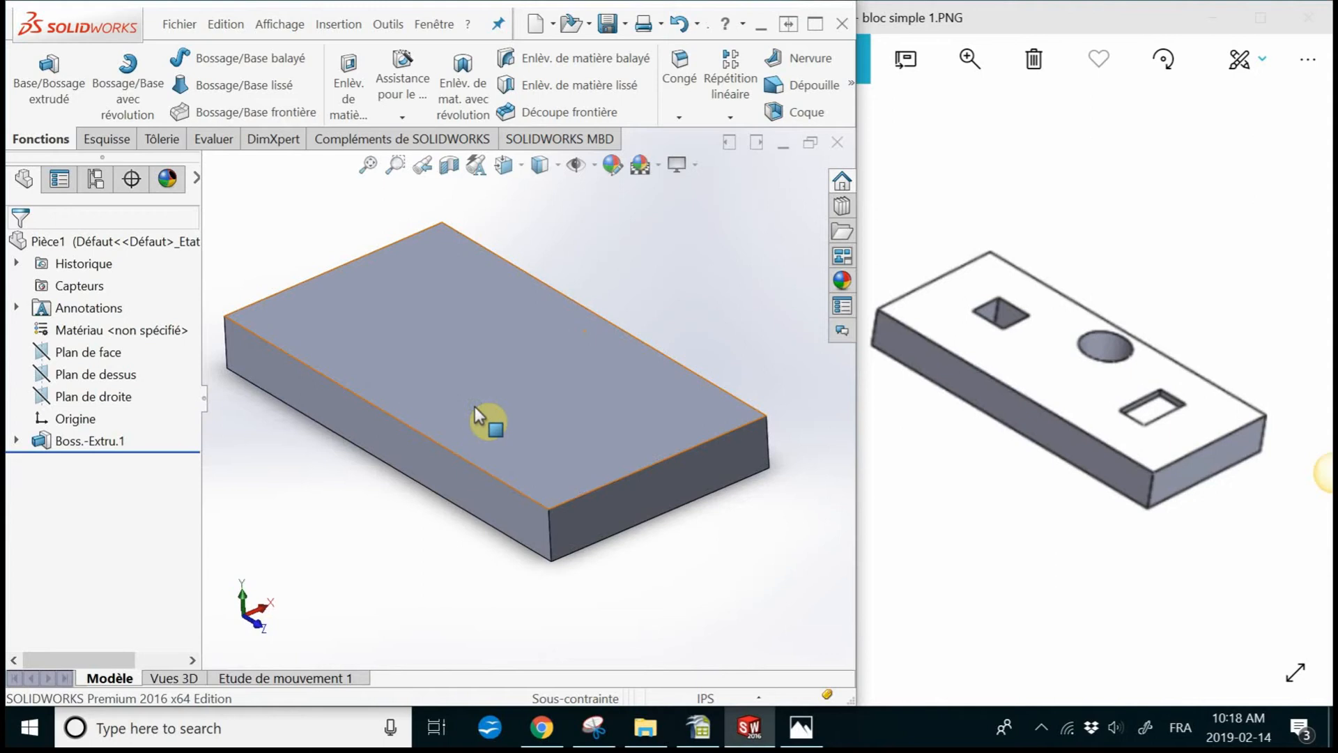